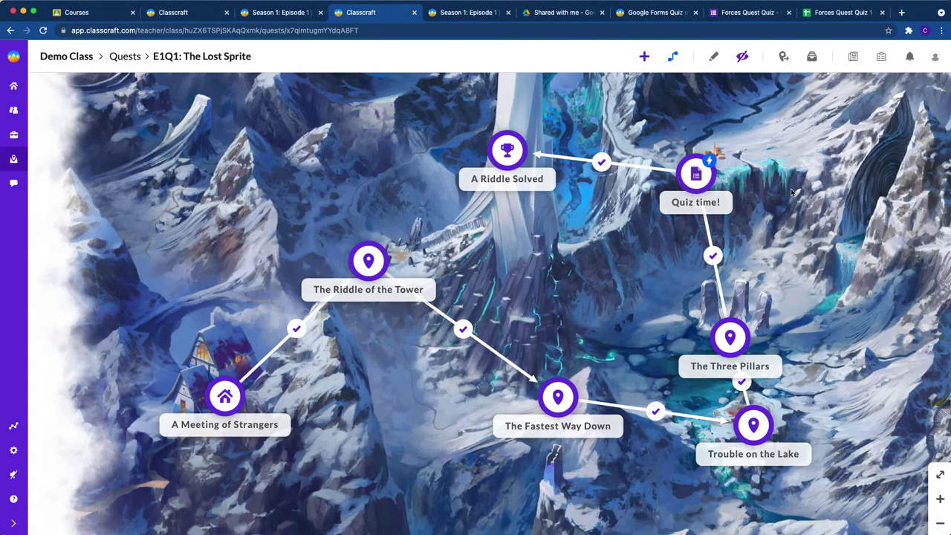
Drag the Quiz time! node down toward the map centre, then back up right
{"action": "mouse_move", "coordinate": [697, 181]}
{"action": "left_click_drag", "start_coordinate": [698, 182], "coordinate": [624, 296]}
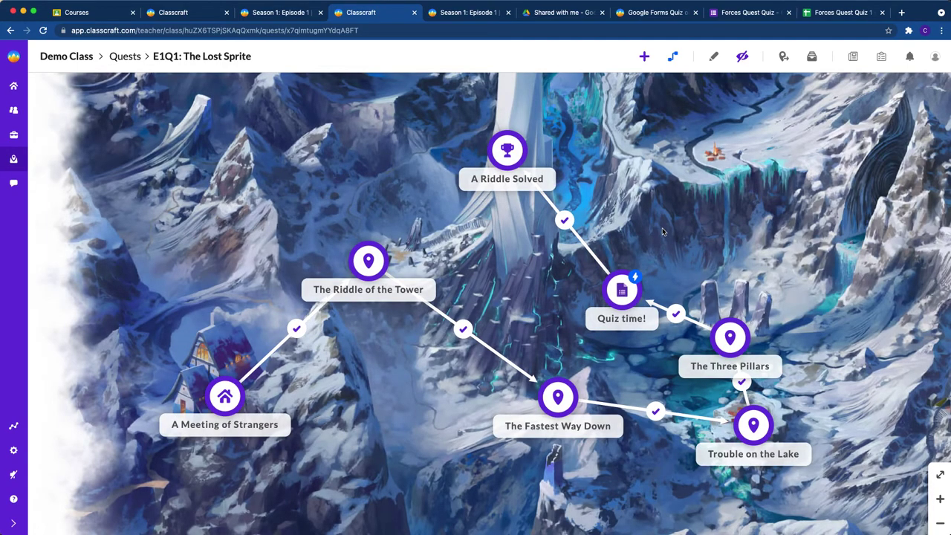
{"action": "mouse_move", "coordinate": [628, 292]}
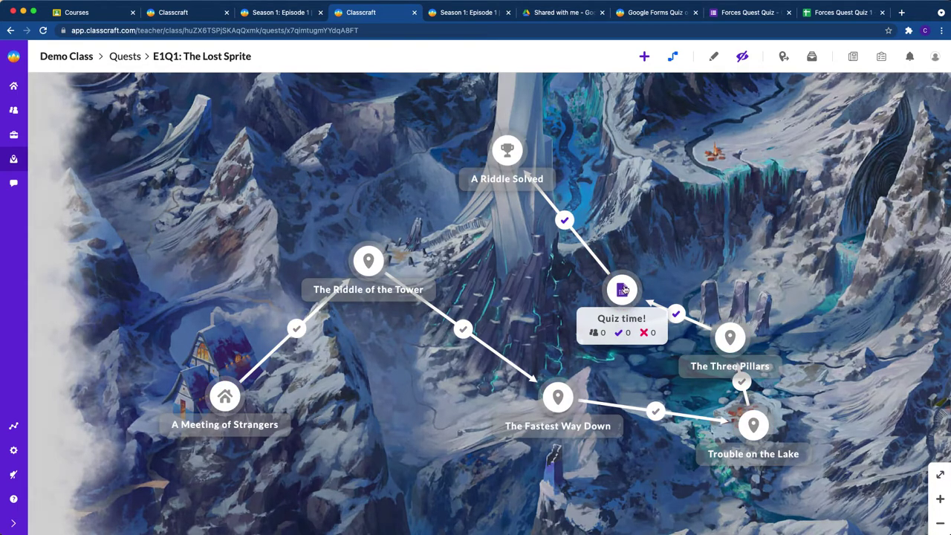
{"action": "left_click_drag", "start_coordinate": [623, 292], "coordinate": [720, 206]}
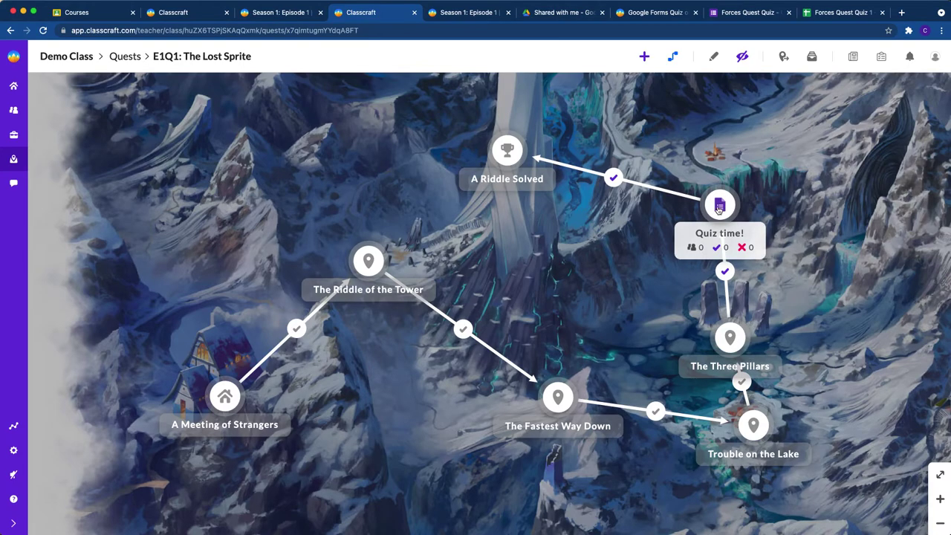
Review the Quiz time! objective's Story, Task and class-specific Settings
{"action": "left_click", "coordinate": [719, 205]}
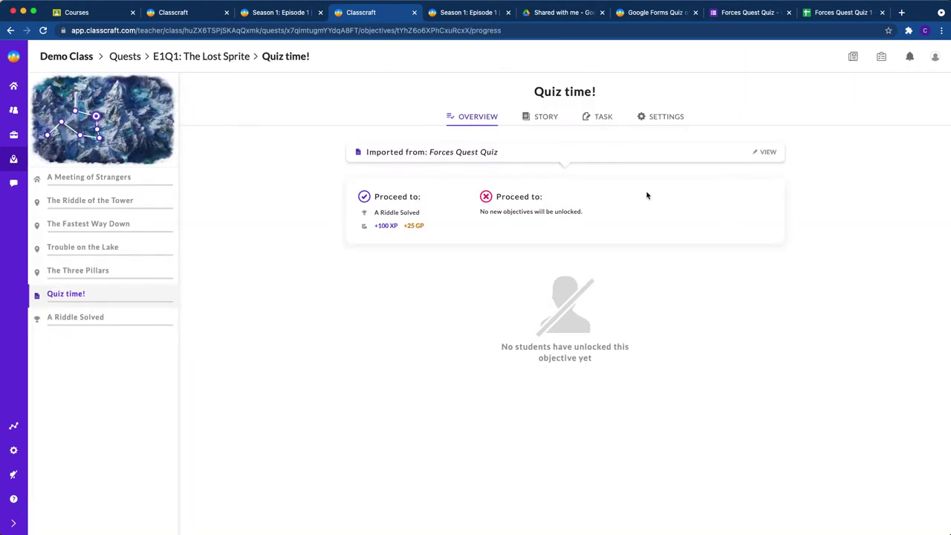
{"action": "left_click", "coordinate": [548, 118]}
{"action": "left_click", "coordinate": [599, 121]}
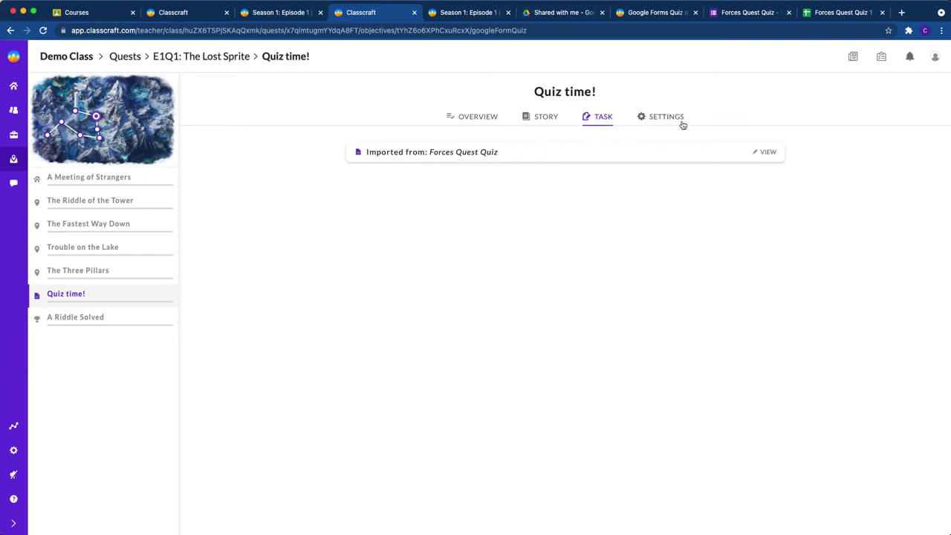
{"action": "left_click", "coordinate": [655, 123]}
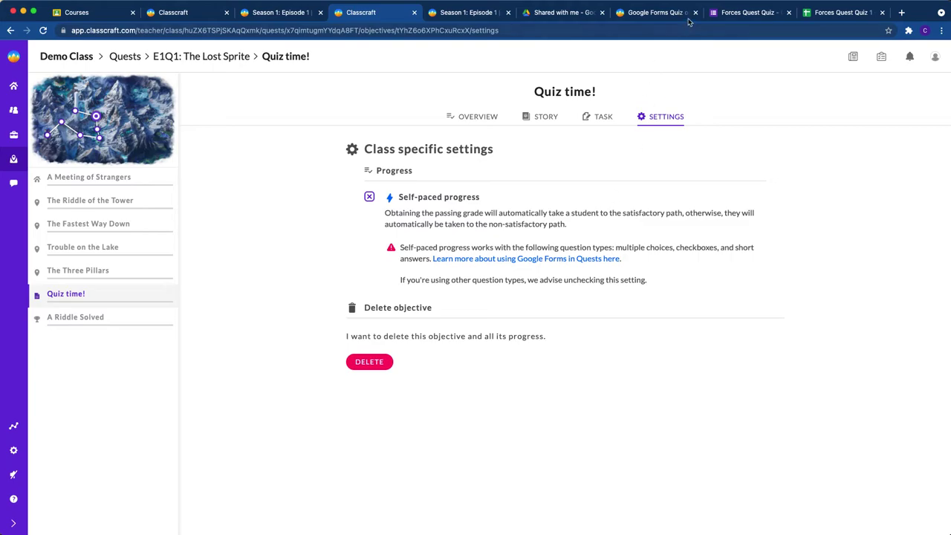
Check the Forces Quest Quiz form and its responses sheet, then show the Google Forms Quiz help article
{"action": "left_click", "coordinate": [750, 13]}
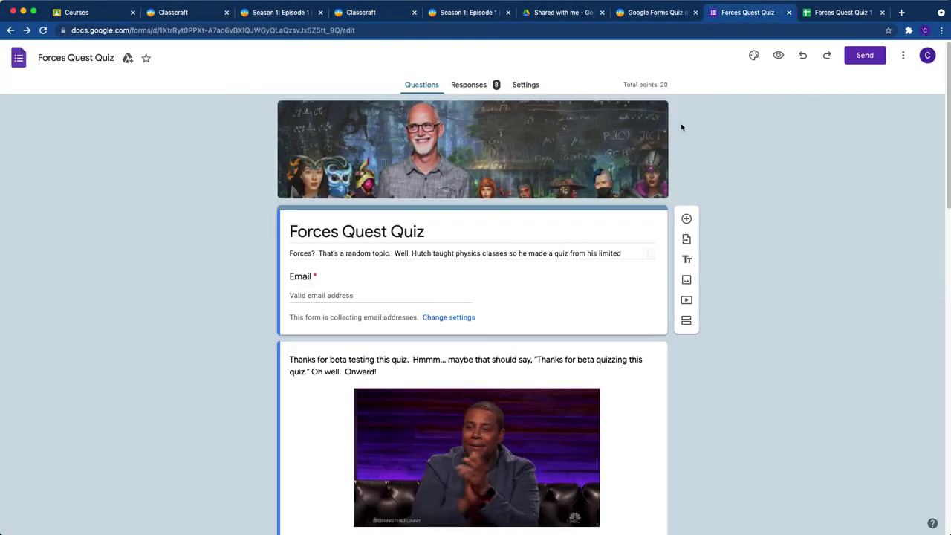
{"action": "left_click", "coordinate": [839, 12]}
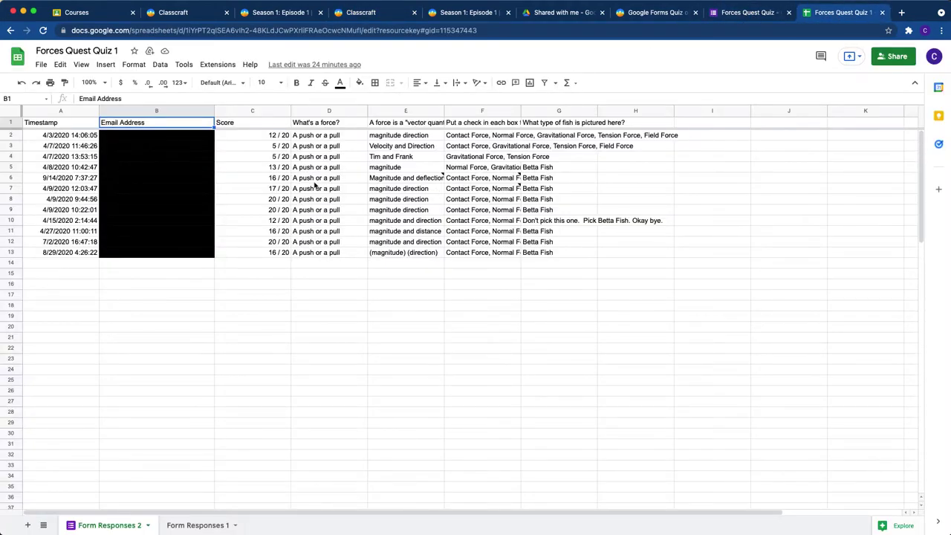
{"action": "left_click", "coordinate": [741, 14]}
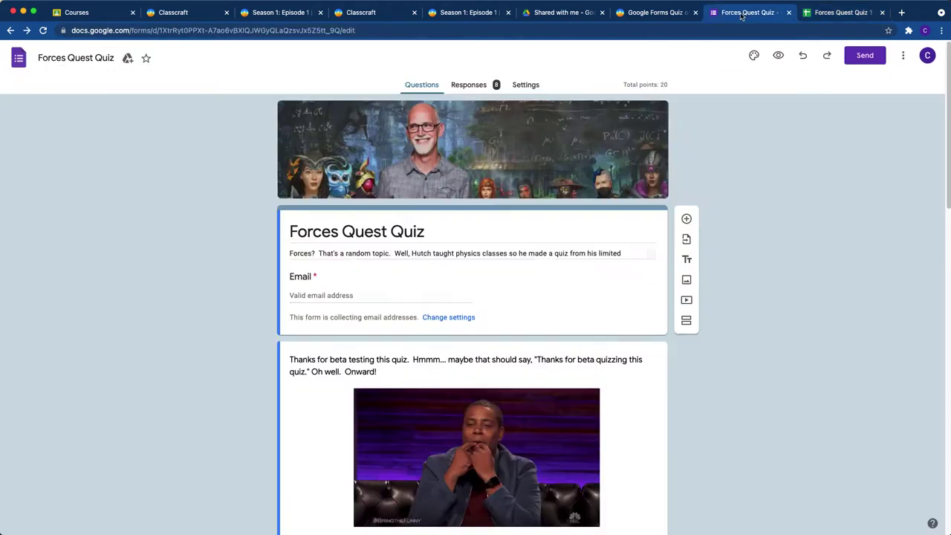
{"action": "left_click", "coordinate": [654, 13]}
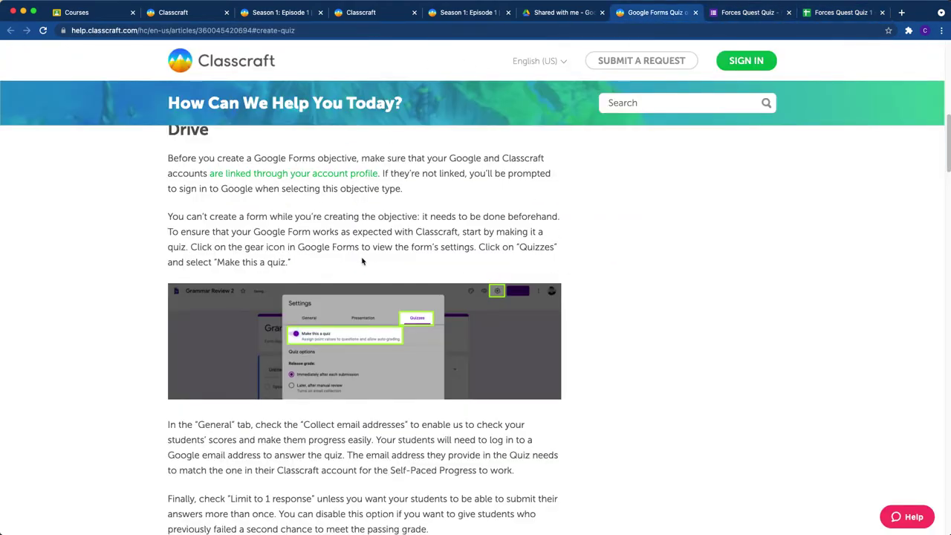
Scroll to the top of the Google Forms Quiz article, then return to the Quiz time! settings
{"action": "scroll", "coordinate": [318, 228], "scroll_direction": "up", "scroll_amount": 10}
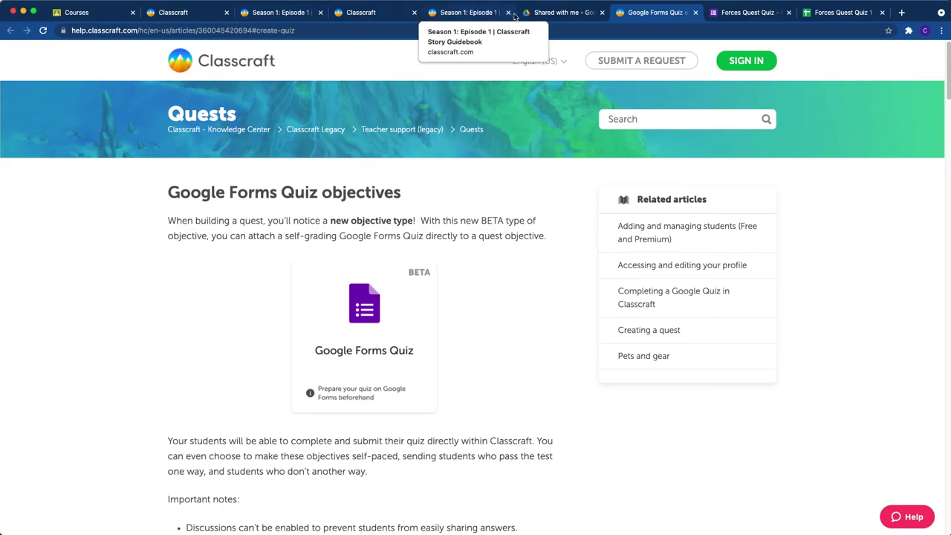
{"action": "left_click", "coordinate": [359, 13]}
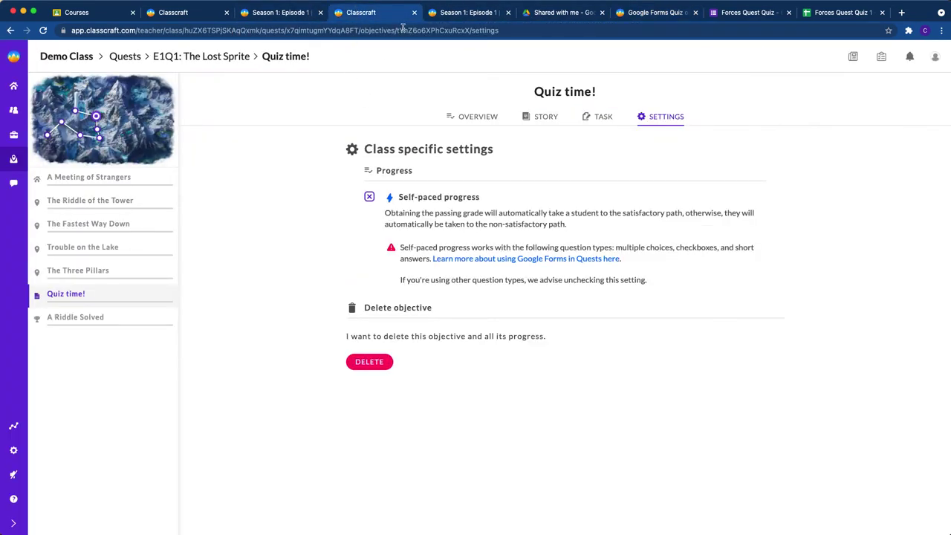
Reopen E1Q1: The Lost Sprite from Quests, move Quiz time! to the map centre, and view the quiz form
{"action": "left_click", "coordinate": [206, 58]}
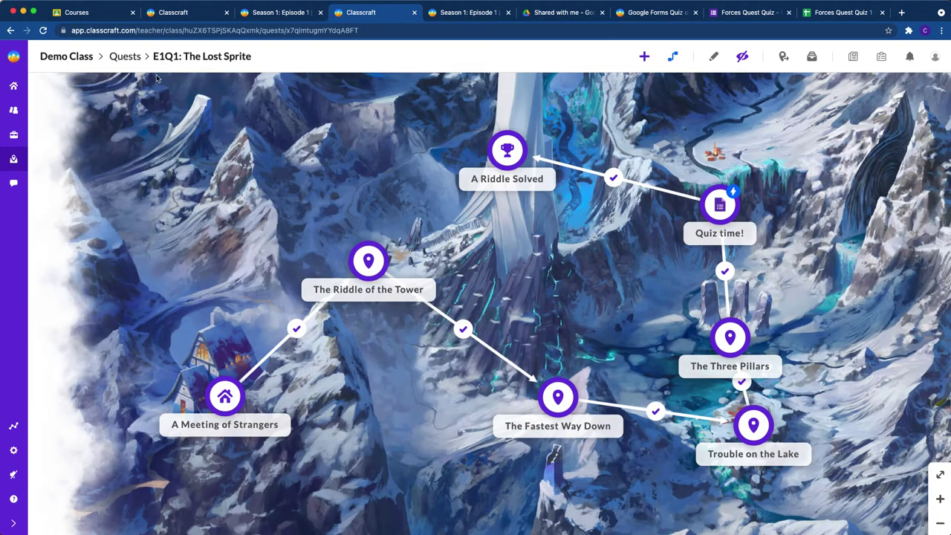
{"action": "left_click", "coordinate": [126, 58]}
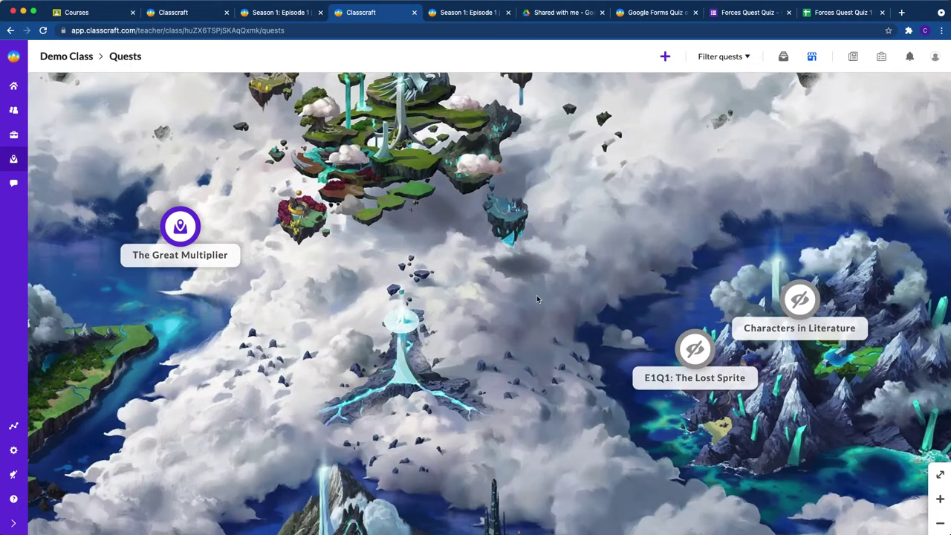
{"action": "left_click", "coordinate": [694, 352]}
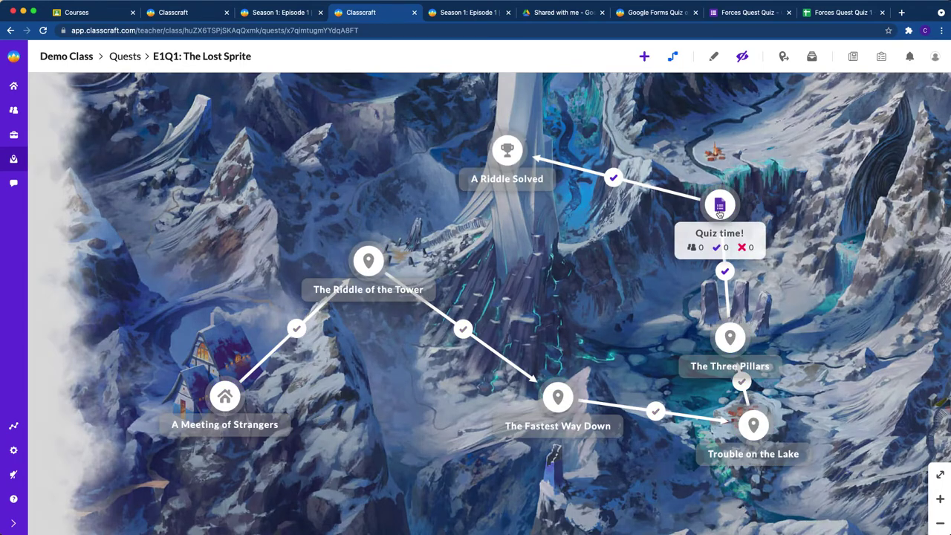
{"action": "left_click_drag", "start_coordinate": [720, 205], "coordinate": [623, 272]}
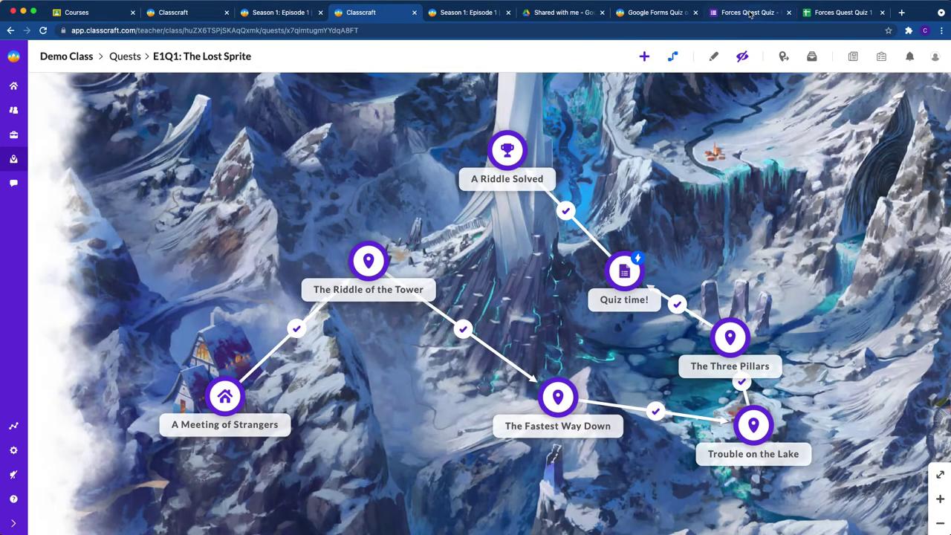
{"action": "left_click", "coordinate": [749, 11]}
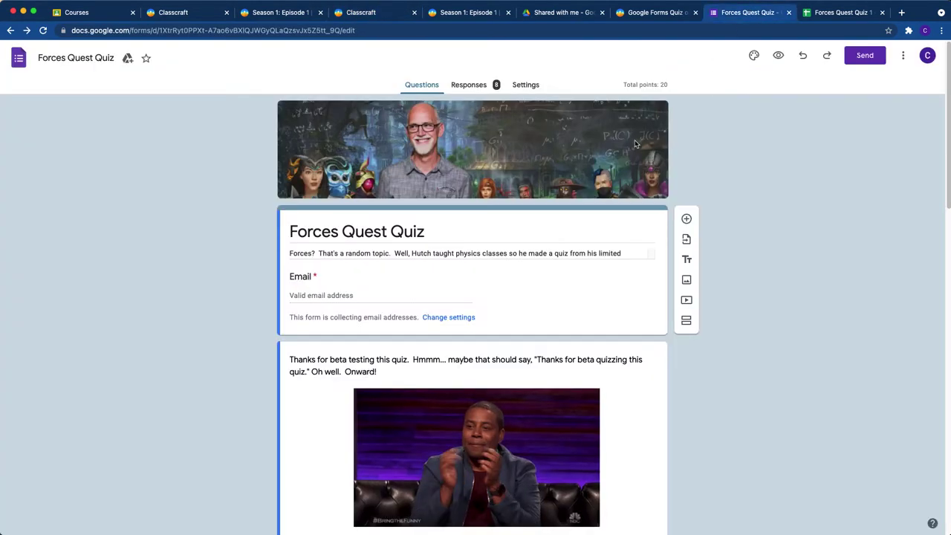
Return from the Forces Quest Quiz form to The Lost Sprite quest map
{"action": "left_click", "coordinate": [384, 17]}
{"action": "mouse_move", "coordinate": [629, 276]}
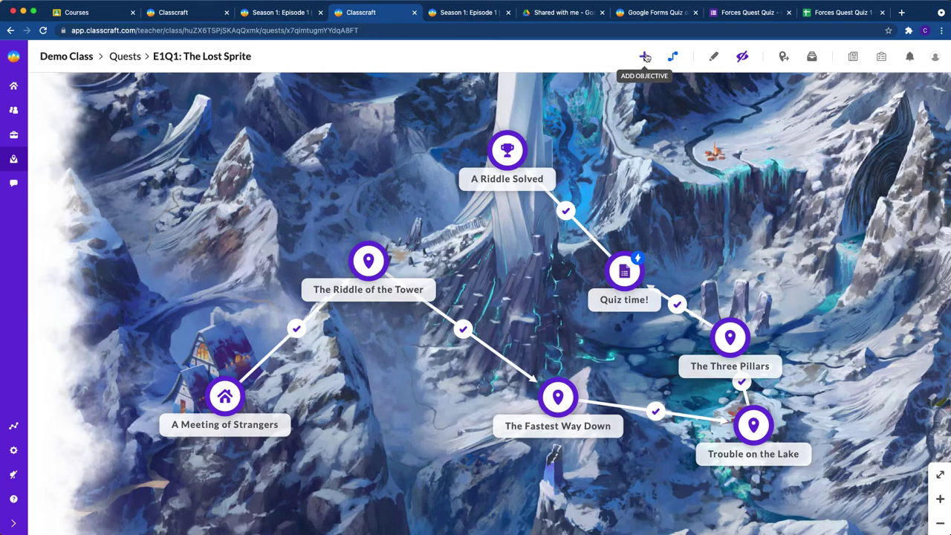
Place a new Task objective named 'Try try again: Review' on the quest map
{"action": "left_click", "coordinate": [645, 56]}
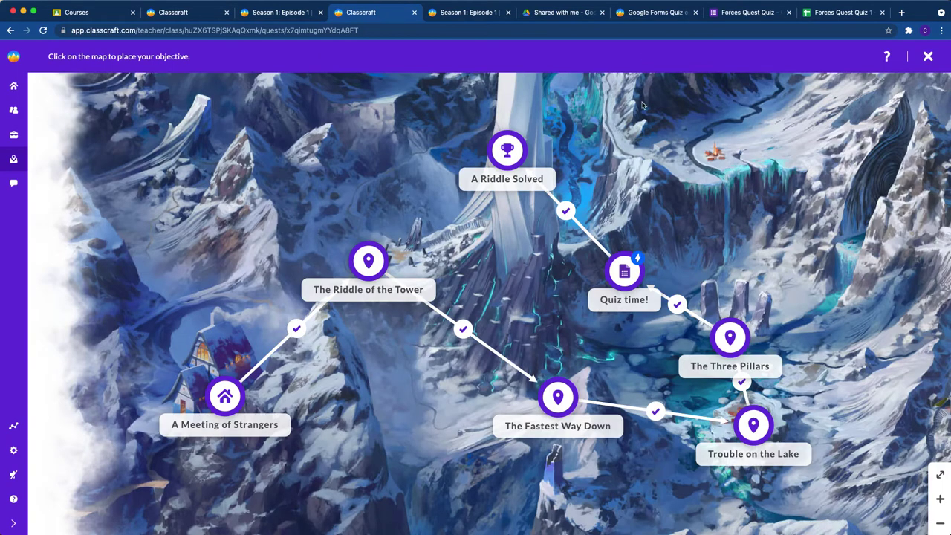
{"action": "left_click", "coordinate": [708, 205]}
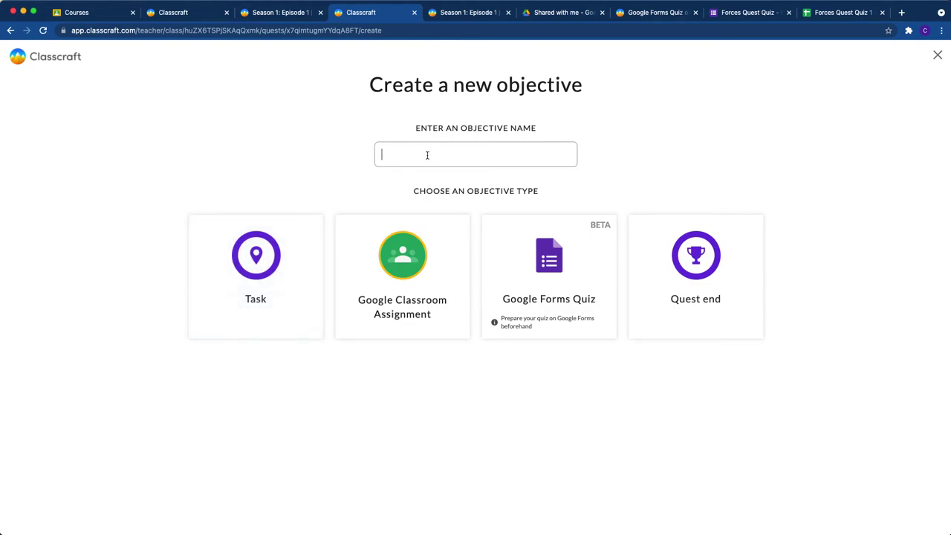
{"action": "type", "text": "Try"}
{"action": "type", "text": " try agin"}
{"action": "type", "text": "ain"}
{"action": "type", "text": ": REview"}
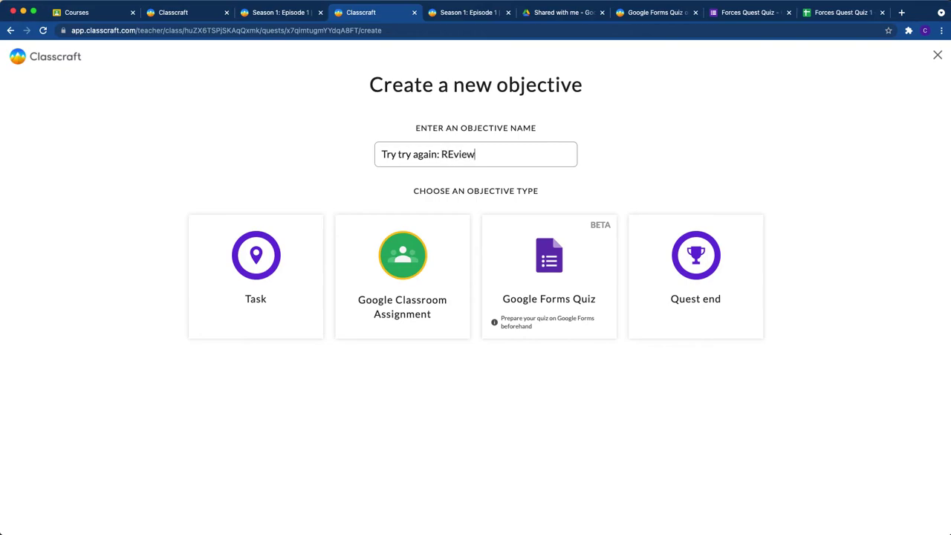
{"action": "key", "text": "BackSpace"}
{"action": "key", "text": "BackSpace"}
{"action": "key", "text": "BackSpace"}
{"action": "key", "text": "BackSpace"}
{"action": "key", "text": "BackSpace"}
{"action": "type", "text": "eview"}
{"action": "left_click", "coordinate": [262, 266]}
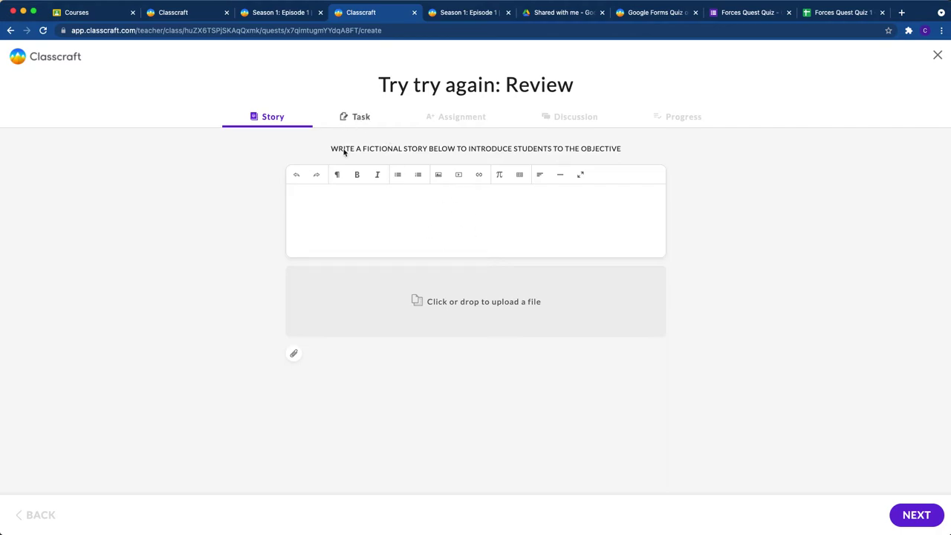
Name the task 'Review revisit' with the description 'Getting ready for the retake'
{"action": "left_click", "coordinate": [355, 115]}
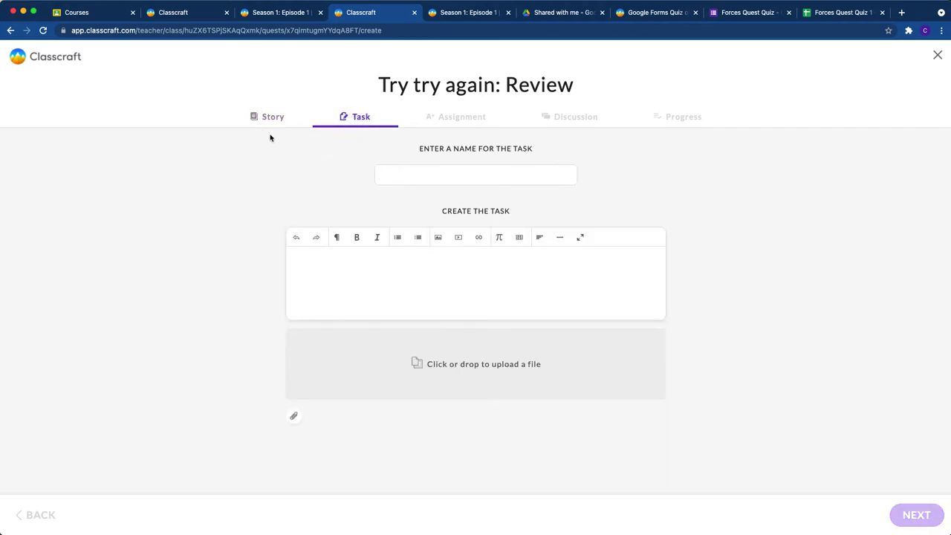
{"action": "left_click", "coordinate": [462, 174]}
{"action": "type", "text": "REvio"}
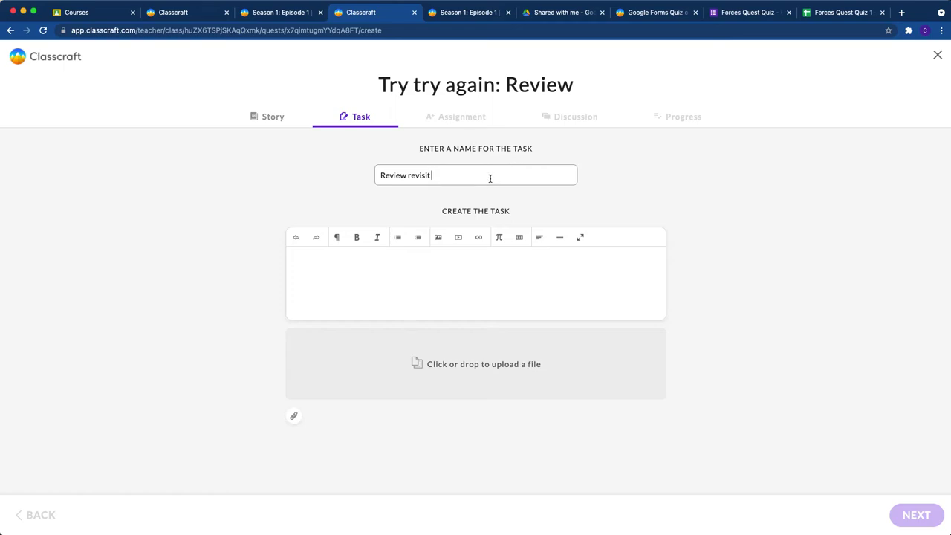
{"action": "left_click", "coordinate": [439, 271]}
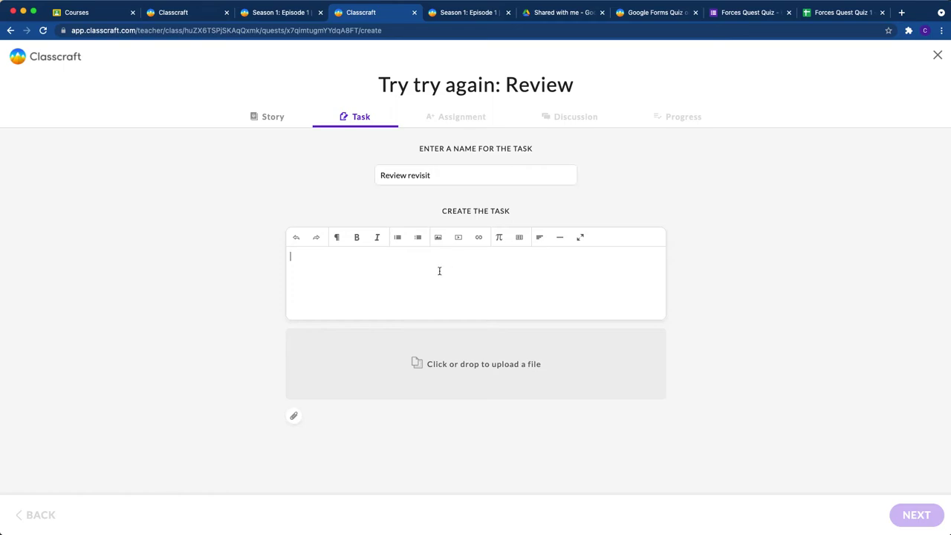
{"action": "type", "text": "Getting read"}
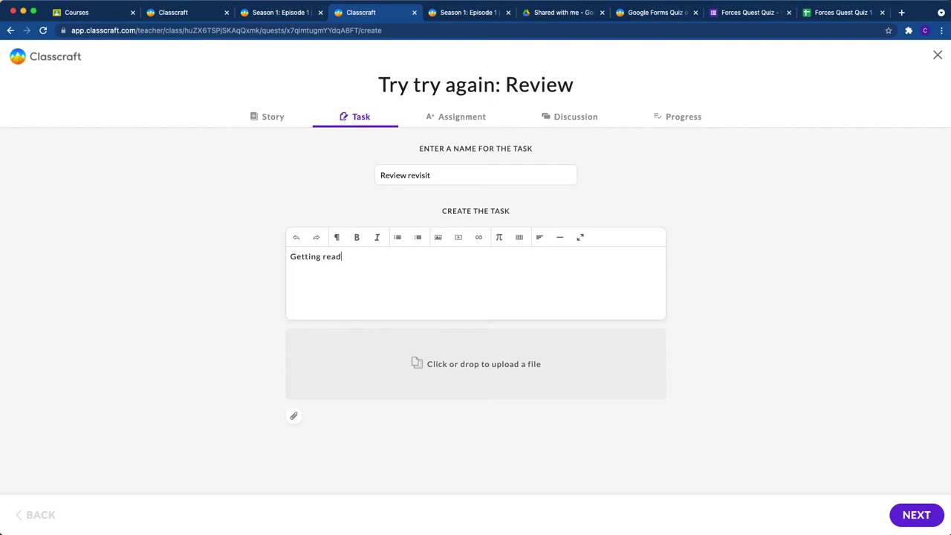
{"action": "type", "text": "y for the re"}
{"action": "key", "text": "BackSpace"}
{"action": "key", "text": "BackSpace"}
{"action": "key", "text": "BackSpace"}
{"action": "type", "text": "take"}
{"action": "left_click", "coordinate": [920, 516]}
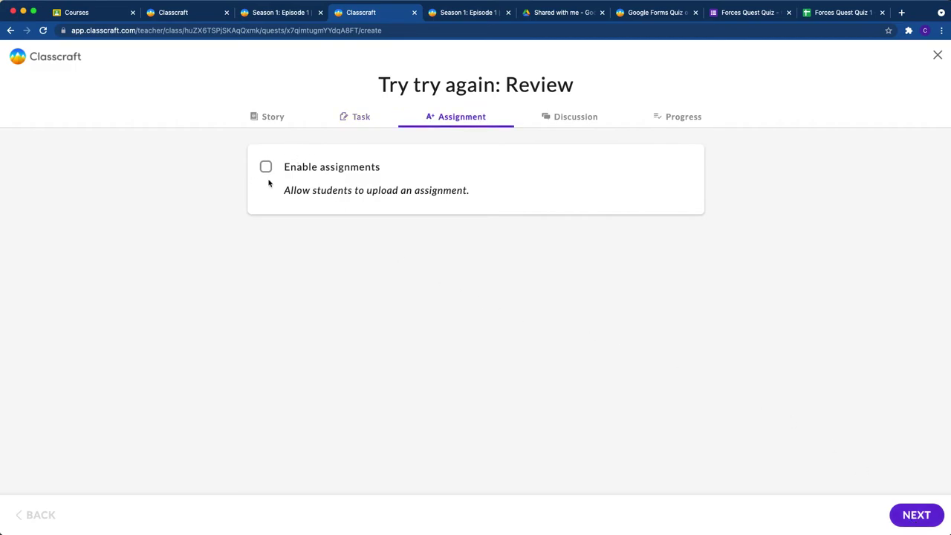
Revisit the Task and Assignment steps, then advance to Discussion, leaving assignments and discussion off
{"action": "left_click", "coordinate": [348, 116]}
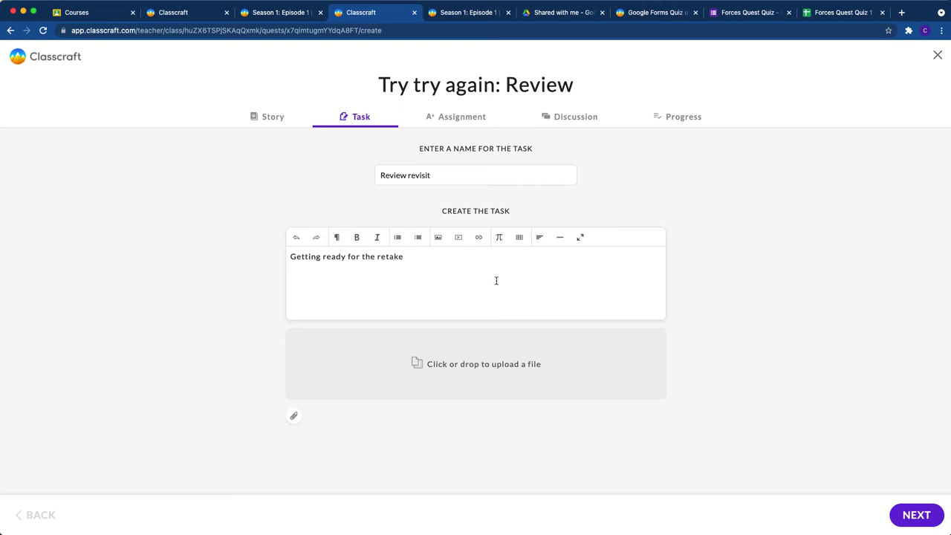
{"action": "left_click", "coordinate": [460, 119]}
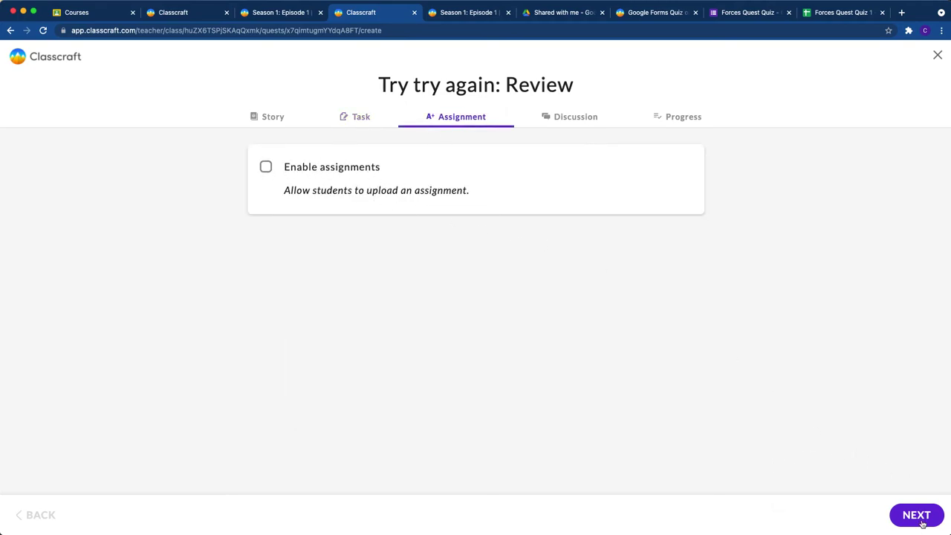
{"action": "left_click", "coordinate": [580, 120]}
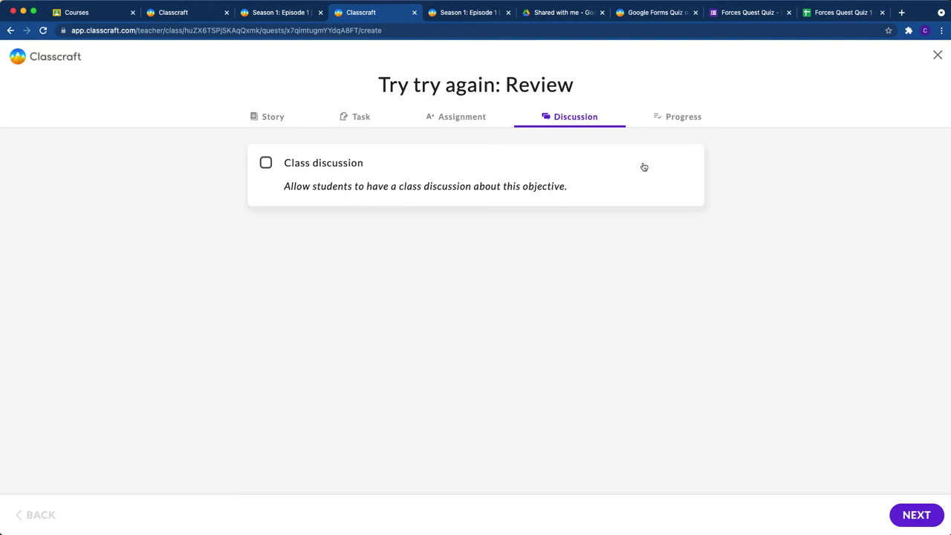
Set the review objective's completion reward to 50 Experience Points and 15 Gold Pieces
{"action": "left_click", "coordinate": [676, 120]}
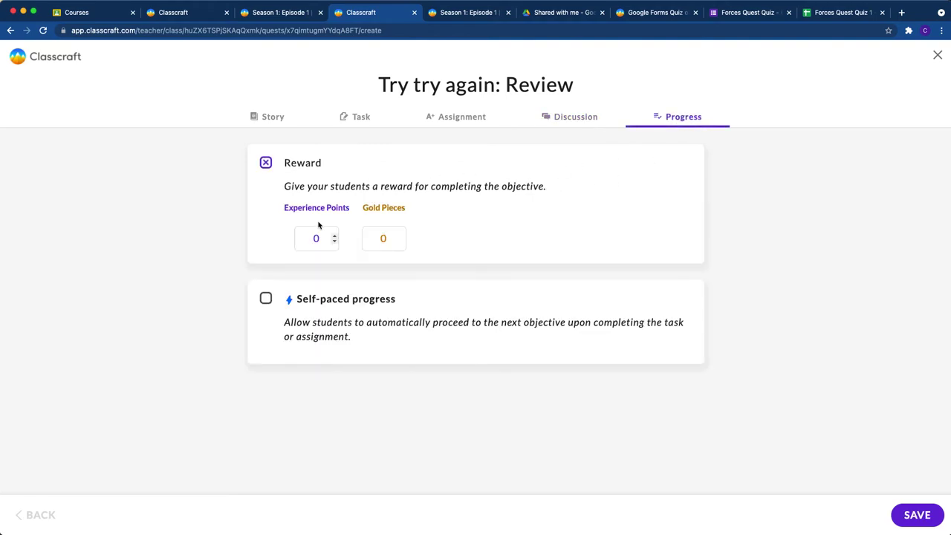
{"action": "left_click", "coordinate": [335, 236]}
{"action": "left_click", "coordinate": [335, 235]}
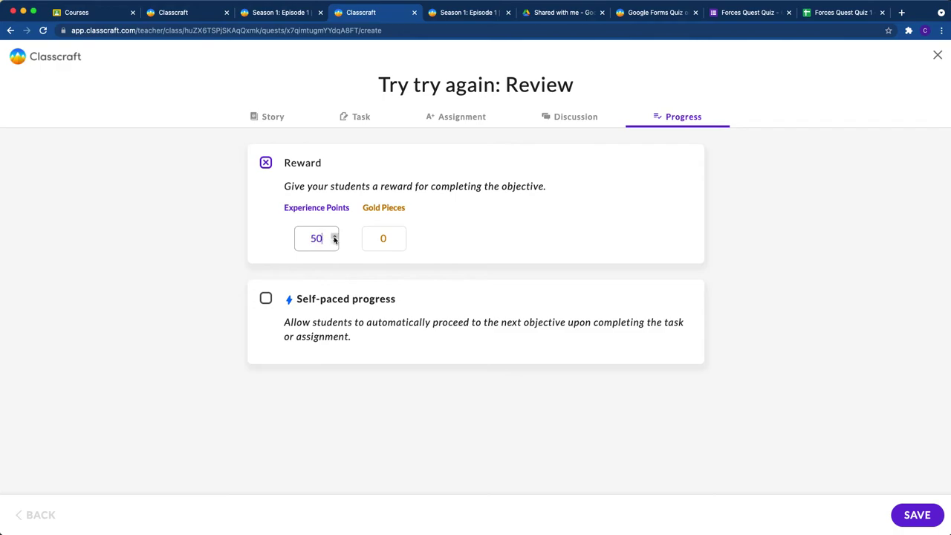
{"action": "left_click", "coordinate": [402, 235]}
{"action": "left_click", "coordinate": [402, 235]}
{"action": "left_click", "coordinate": [403, 235]}
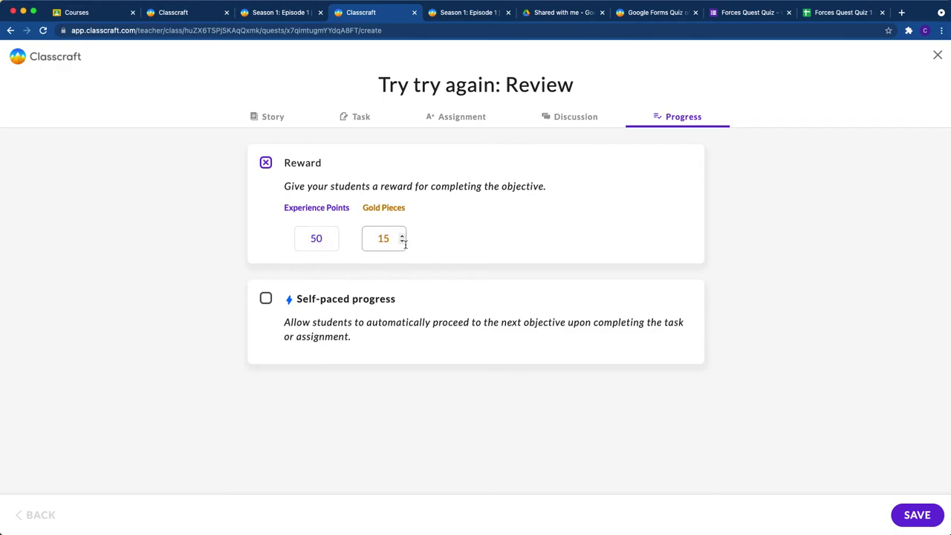
{"action": "left_click", "coordinate": [449, 239]}
{"action": "left_click", "coordinate": [361, 117]}
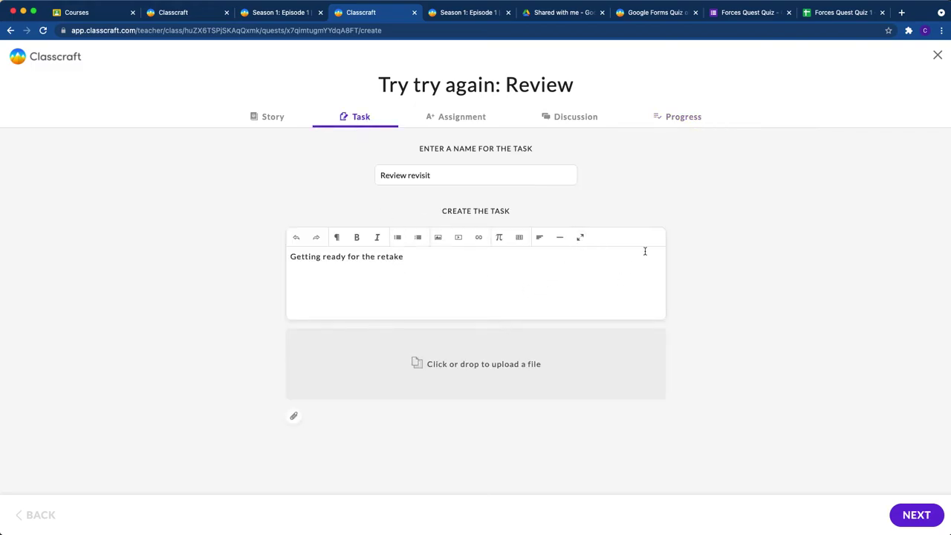
{"action": "left_click", "coordinate": [680, 119]}
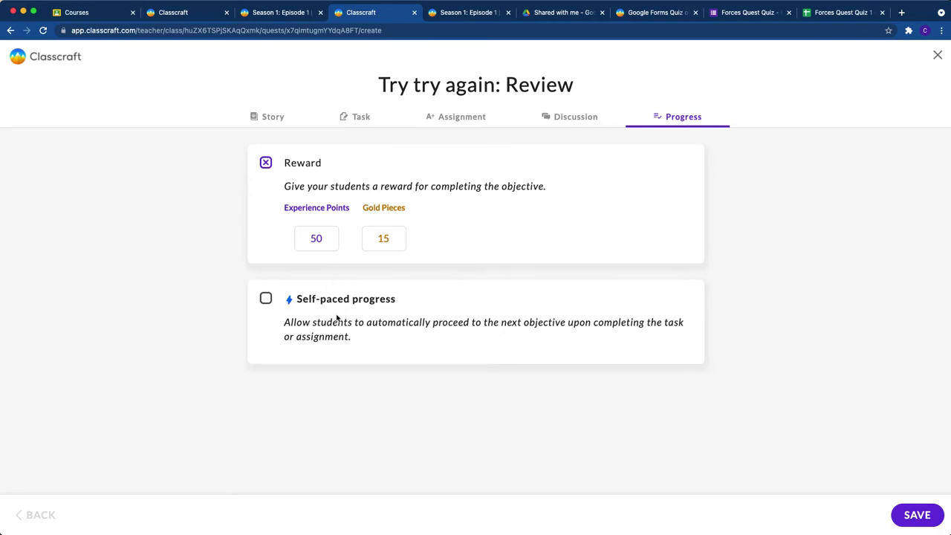
Enable assignments with a reward of 100 Experience Points and 15 Gold Pieces
{"action": "left_click", "coordinate": [452, 119]}
{"action": "left_click", "coordinate": [265, 167]}
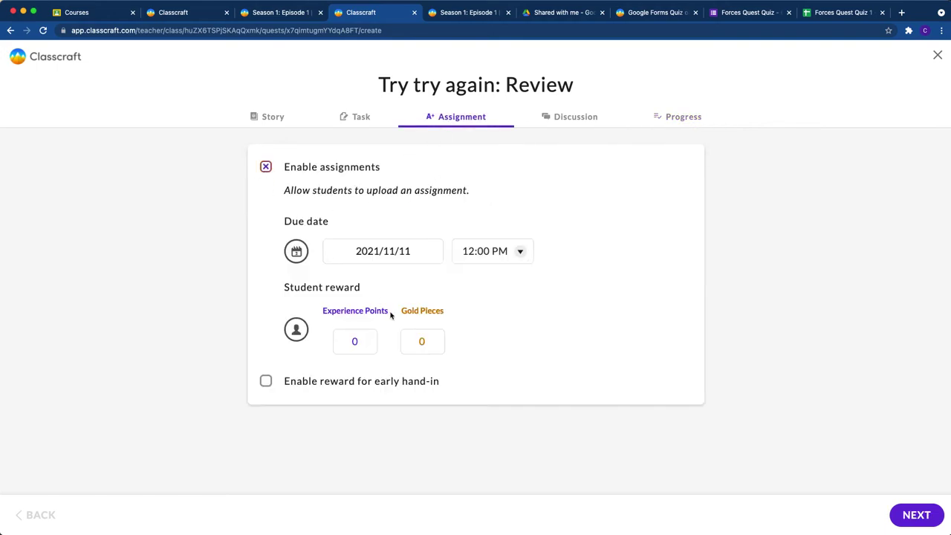
{"action": "left_click", "coordinate": [374, 338]}
{"action": "left_click", "coordinate": [374, 338]}
{"action": "left_click", "coordinate": [373, 338]}
{"action": "left_click", "coordinate": [373, 338]}
{"action": "left_click", "coordinate": [441, 338]}
{"action": "left_click", "coordinate": [441, 338]}
{"action": "left_click", "coordinate": [440, 338]}
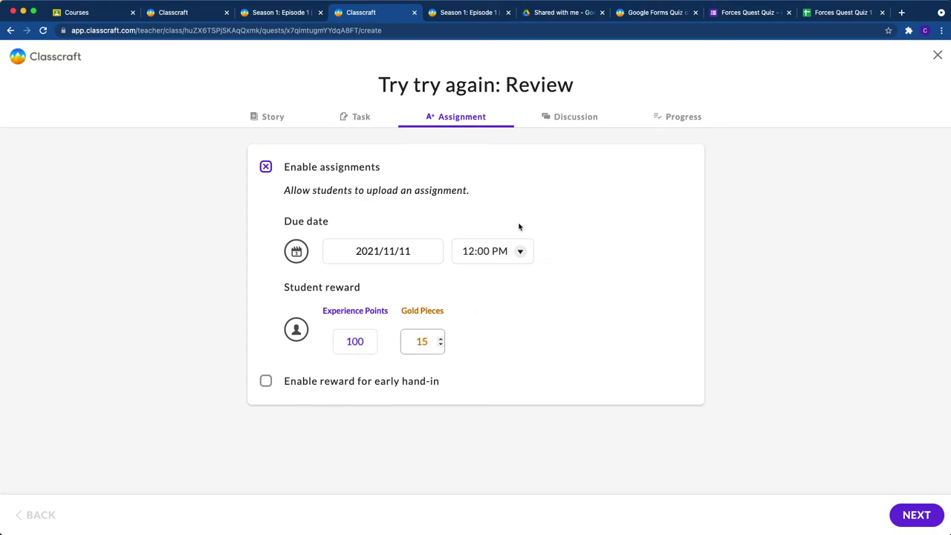
Add an early hand-in reward of 100 Experience Points and 20 Gold Pieces
{"action": "left_click", "coordinate": [266, 381]}
{"action": "scroll", "coordinate": [438, 429], "scroll_direction": "down", "scroll_amount": 2}
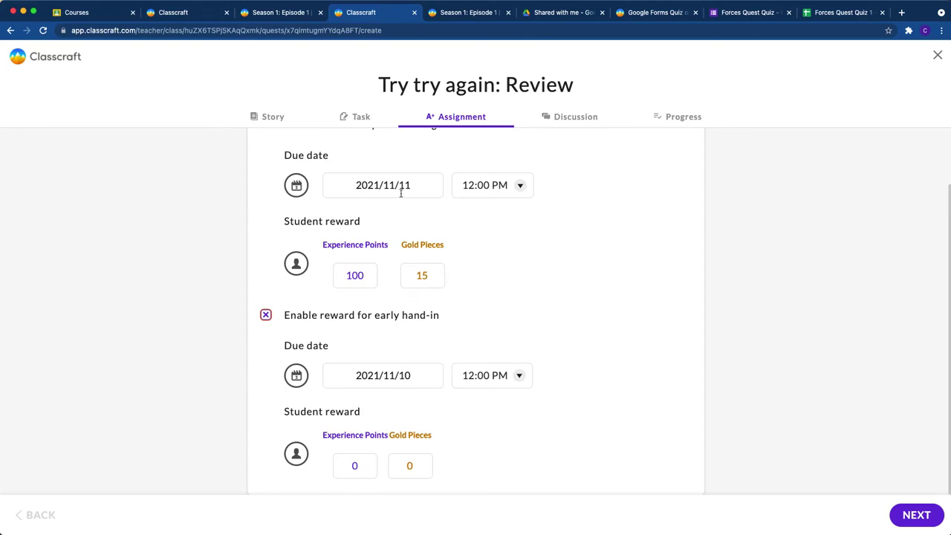
{"action": "left_click", "coordinate": [374, 463]}
{"action": "left_click", "coordinate": [374, 462]}
{"action": "left_click", "coordinate": [373, 463]}
{"action": "left_click", "coordinate": [374, 462]}
{"action": "left_click", "coordinate": [428, 463]}
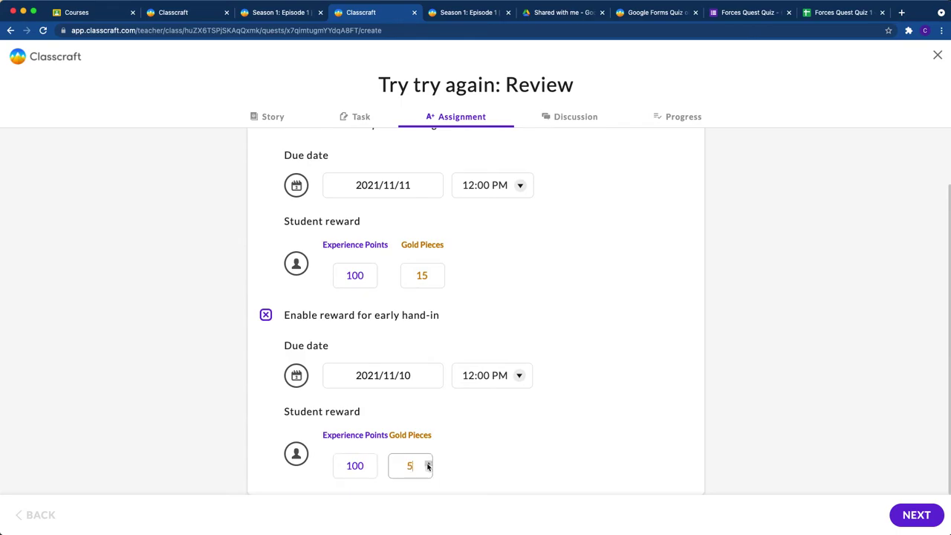
{"action": "left_click", "coordinate": [428, 463]}
{"action": "left_click", "coordinate": [428, 462]}
{"action": "left_click", "coordinate": [428, 463]}
{"action": "left_click", "coordinate": [917, 520]}
{"action": "left_click", "coordinate": [442, 121]}
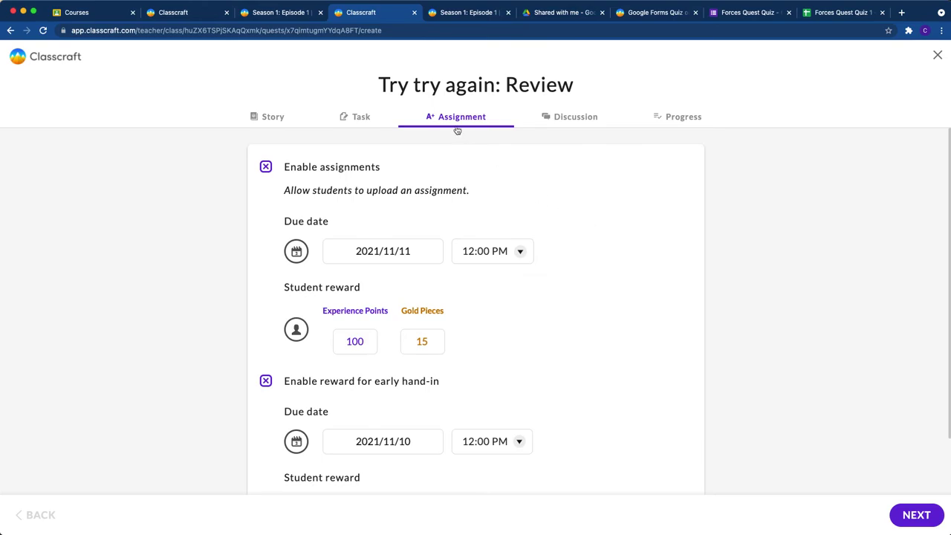
Disable assignments, turn on self-paced progress, and save 'Try try again: Review' to the map
{"action": "left_click", "coordinate": [266, 168]}
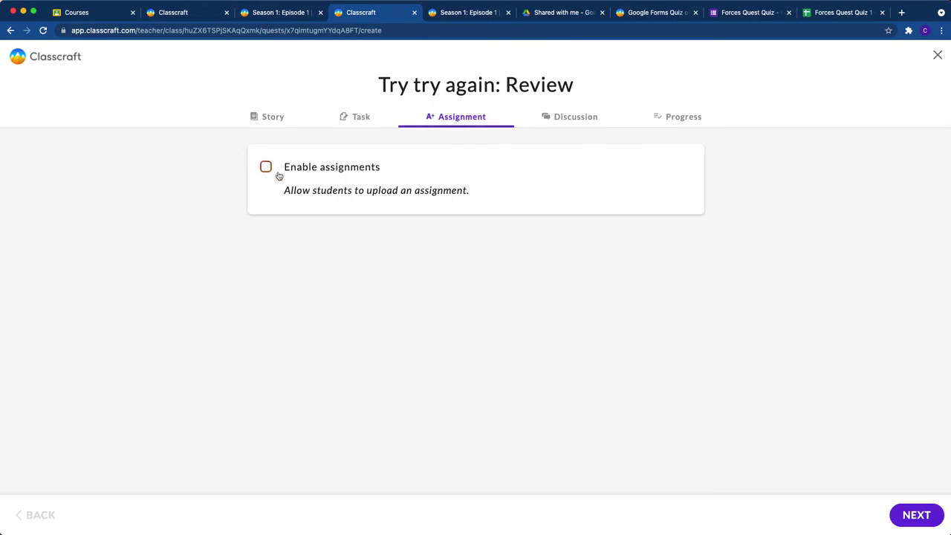
{"action": "left_click", "coordinate": [683, 119]}
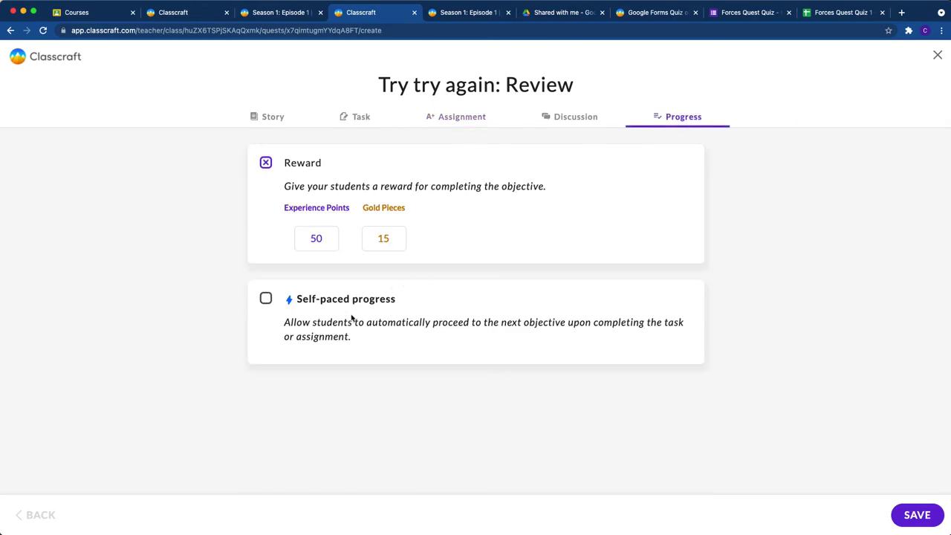
{"action": "left_click", "coordinate": [268, 298]}
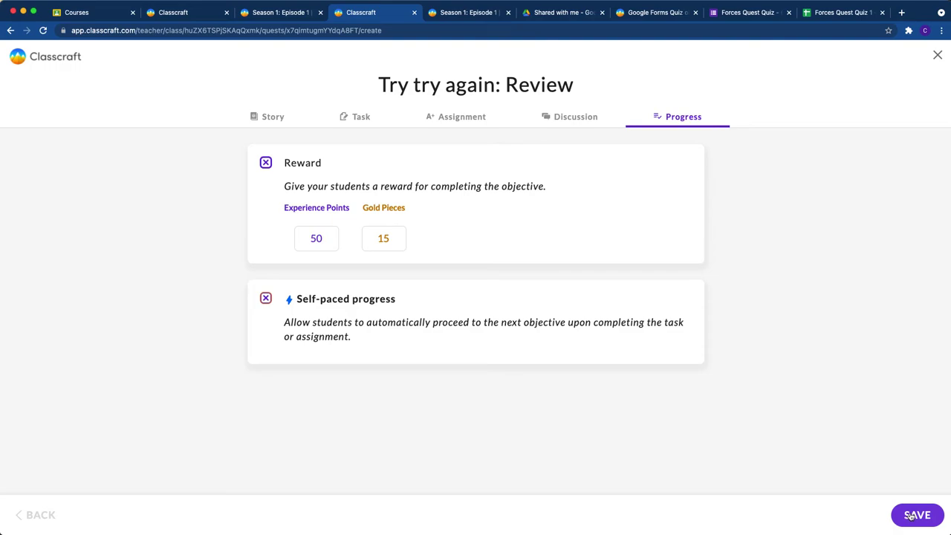
{"action": "left_click", "coordinate": [364, 118]}
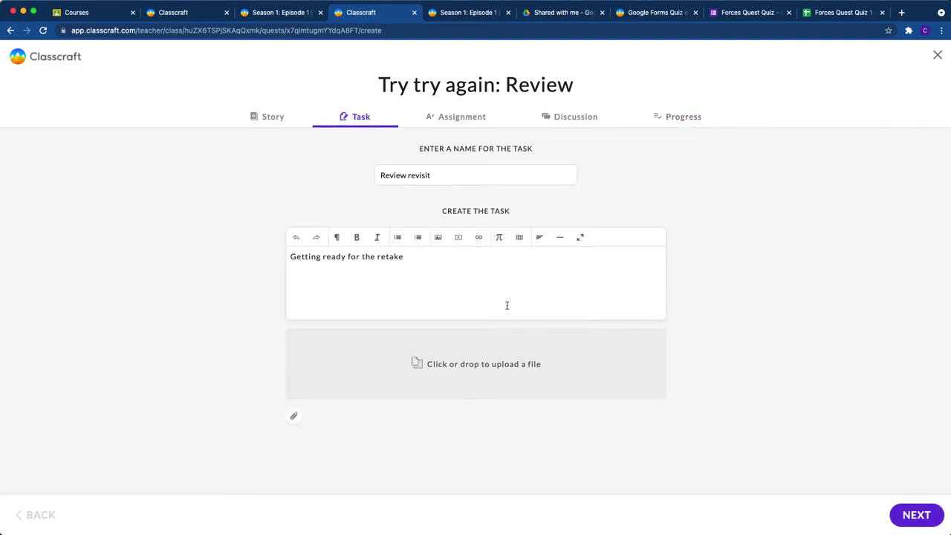
{"action": "left_click", "coordinate": [691, 121]}
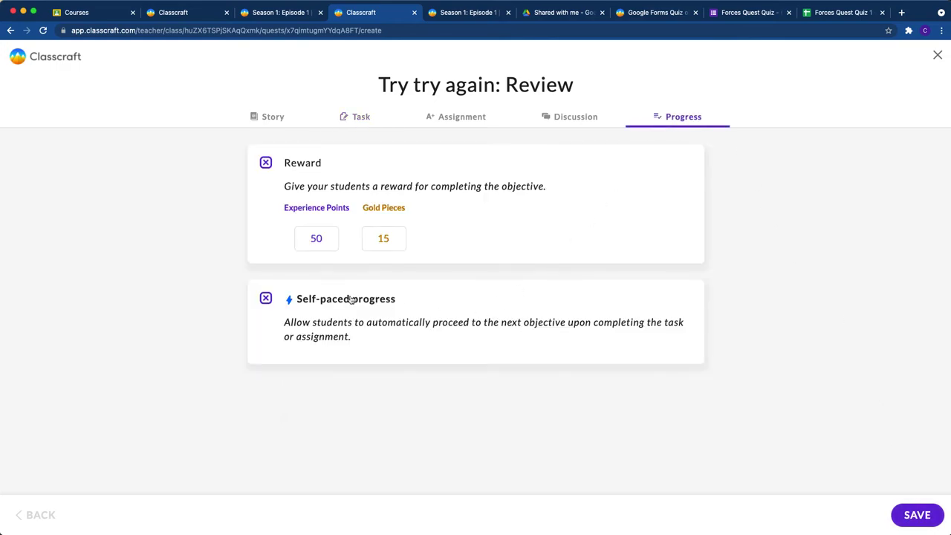
{"action": "left_click", "coordinate": [920, 516]}
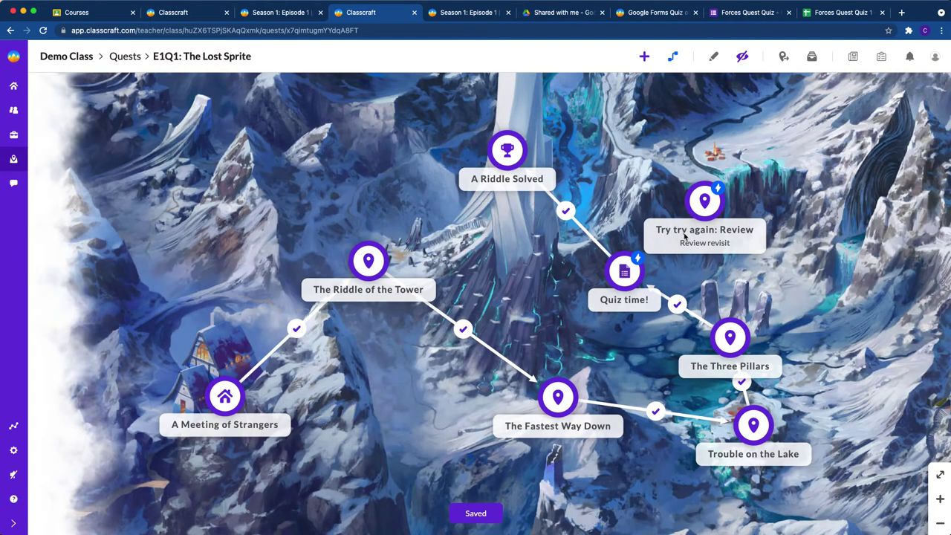
Draw a red X (unsatisfactory progress) path from Quiz time! to Try try again: Review
{"action": "left_click_drag", "start_coordinate": [709, 201], "coordinate": [736, 189]}
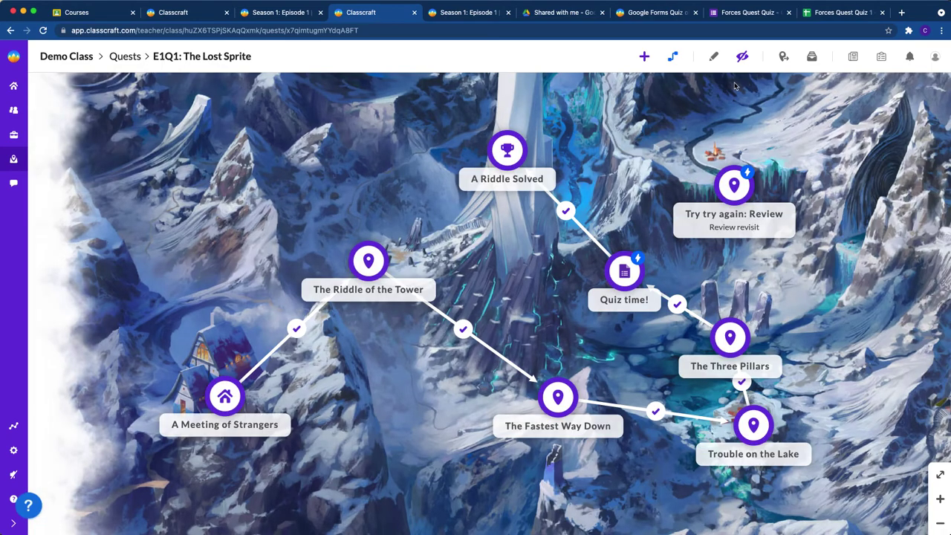
{"action": "left_click", "coordinate": [673, 56]}
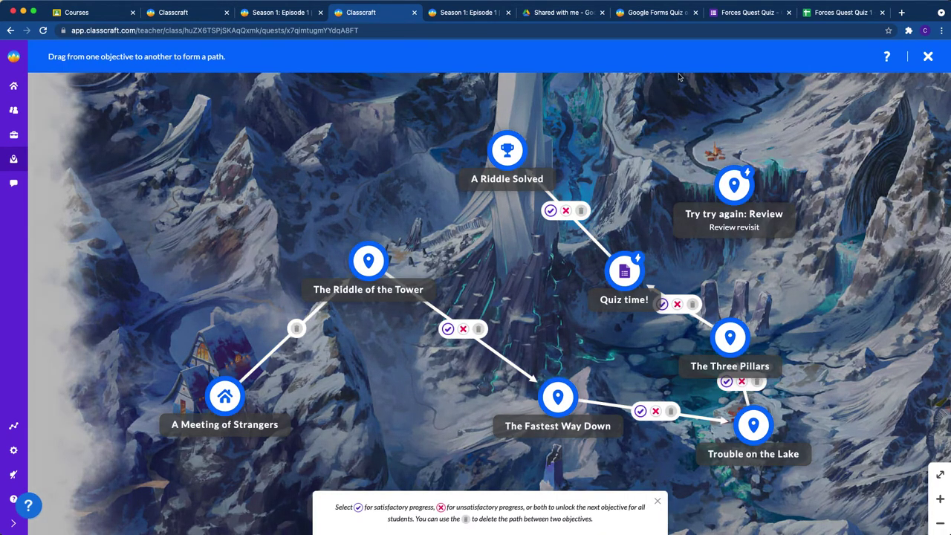
{"action": "left_click_drag", "start_coordinate": [628, 281], "coordinate": [735, 192]}
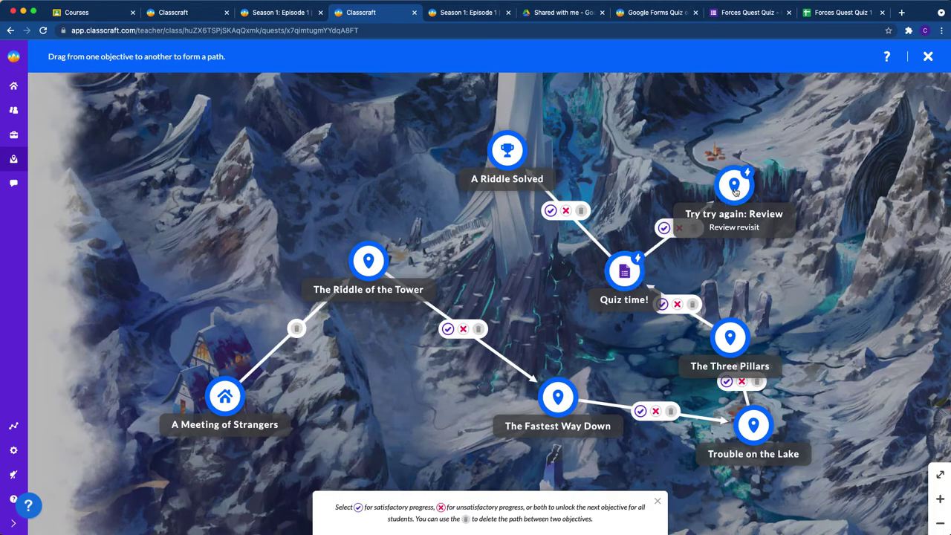
{"action": "left_click", "coordinate": [679, 229]}
{"action": "left_click", "coordinate": [928, 57]}
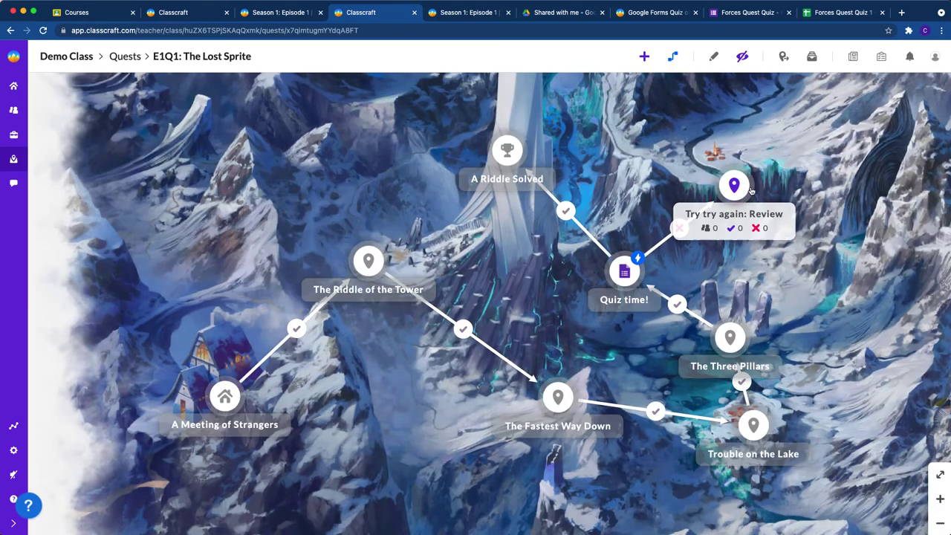
Reposition the Try try again: Review objective closer to Quiz time! on the map
{"action": "left_click_drag", "start_coordinate": [753, 191], "coordinate": [866, 181]}
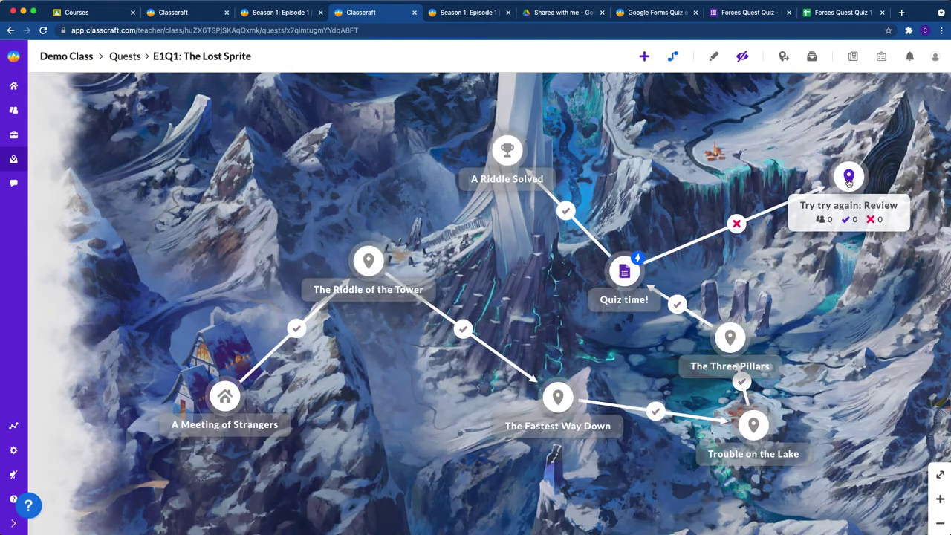
{"action": "left_click_drag", "start_coordinate": [848, 177], "coordinate": [724, 185]}
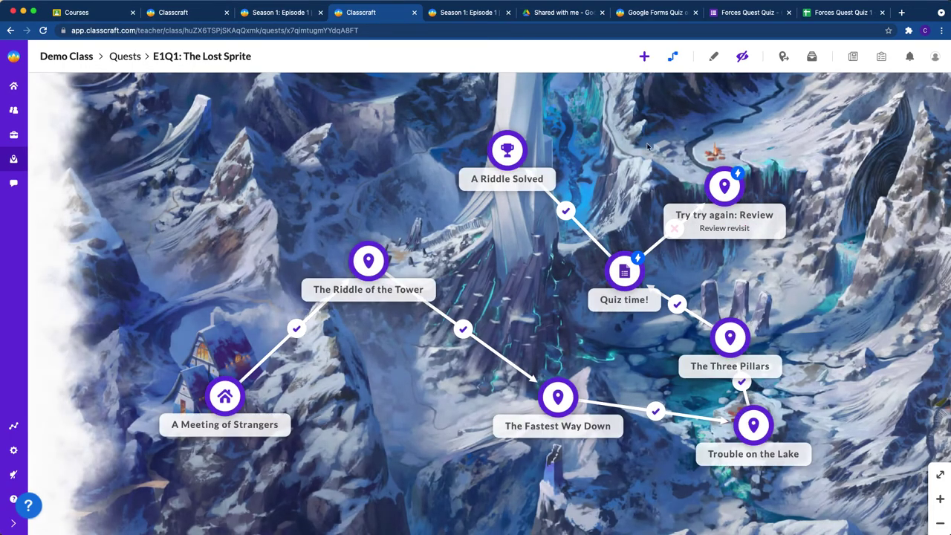
{"action": "left_click", "coordinate": [642, 59]}
Place a new objective named 'Retake Quiz' as a Google Forms Quiz
{"action": "left_click", "coordinate": [626, 141]}
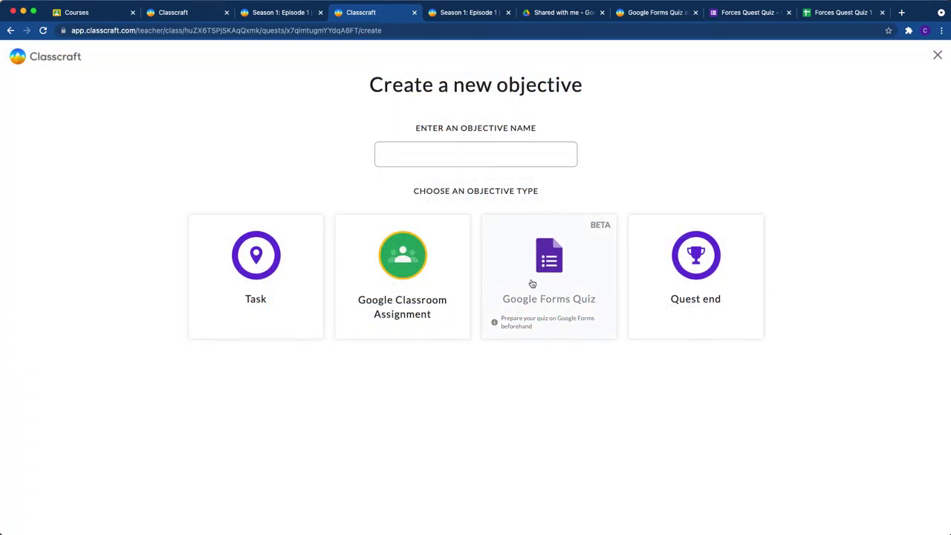
{"action": "type", "text": "R"}
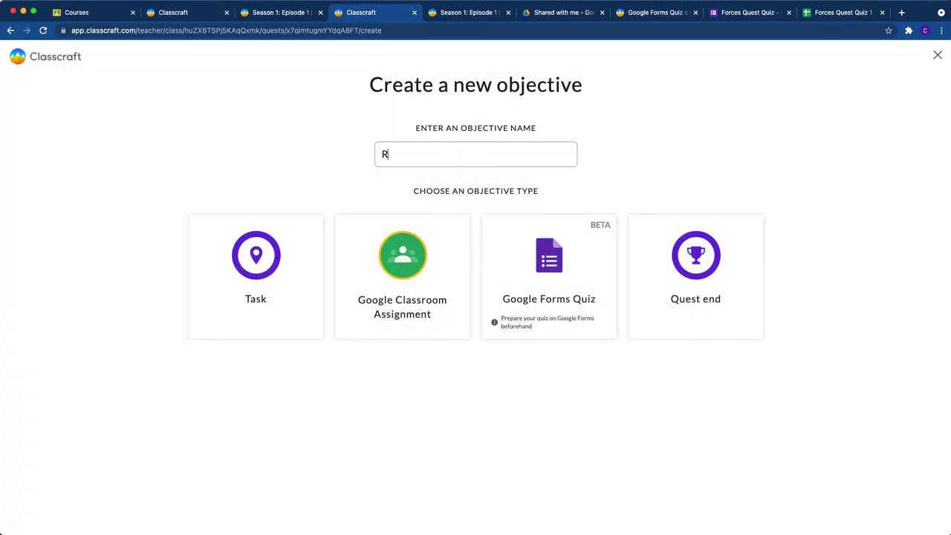
{"action": "type", "text": "etake Quiz"}
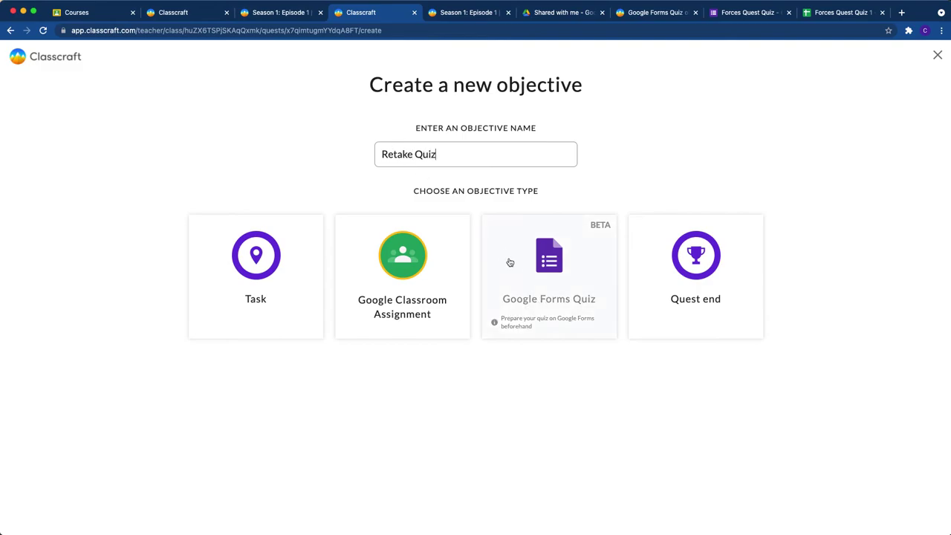
{"action": "left_click", "coordinate": [544, 273]}
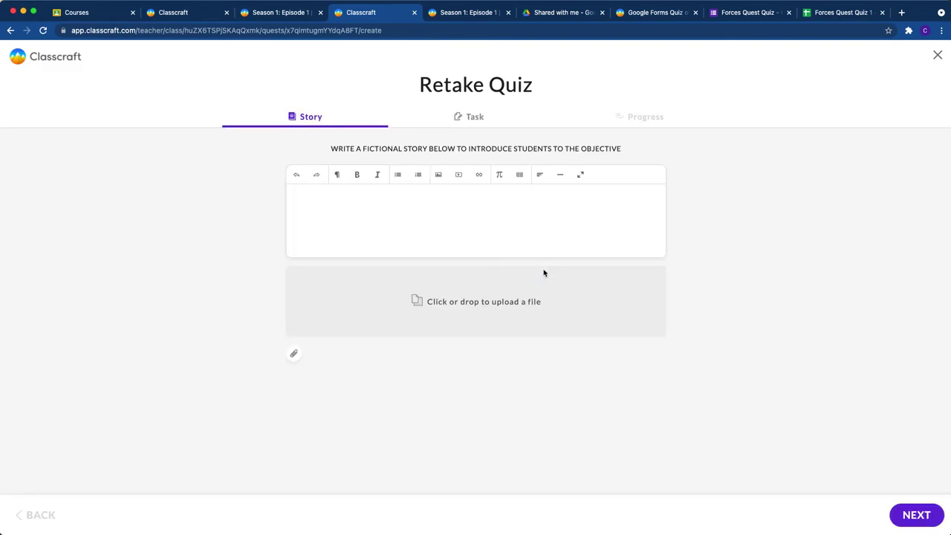
{"action": "left_click", "coordinate": [479, 119]}
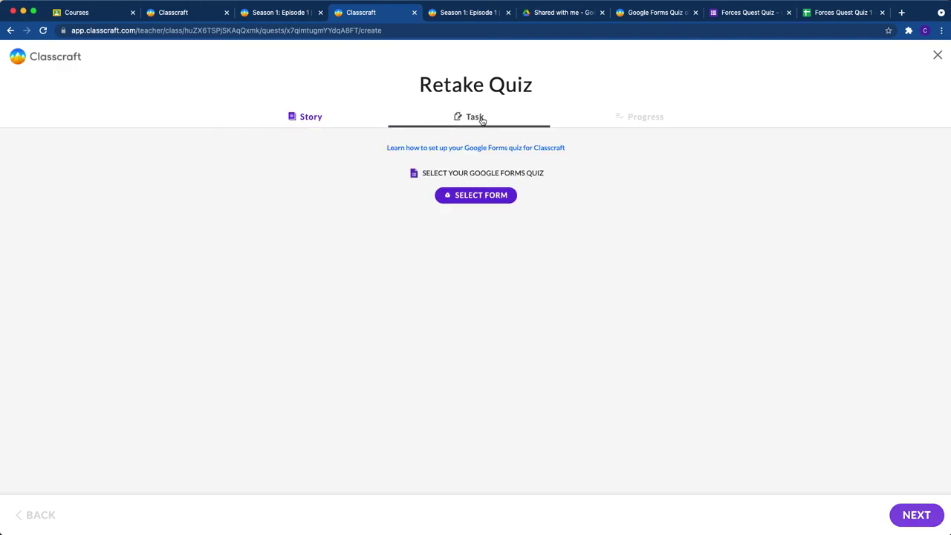
Link the Forces Quest Quiz RETAKE form and its responses spreadsheet
{"action": "left_click", "coordinate": [468, 196]}
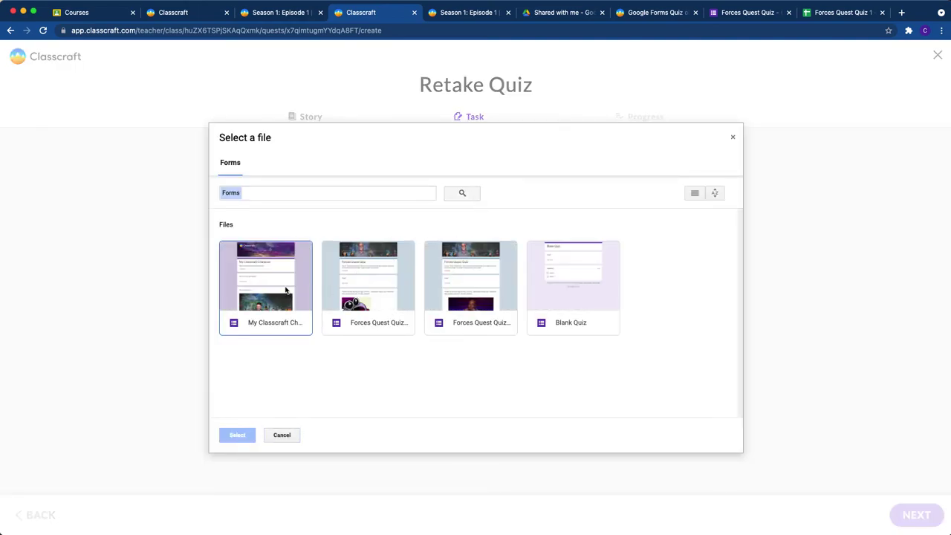
{"action": "left_click", "coordinate": [369, 313]}
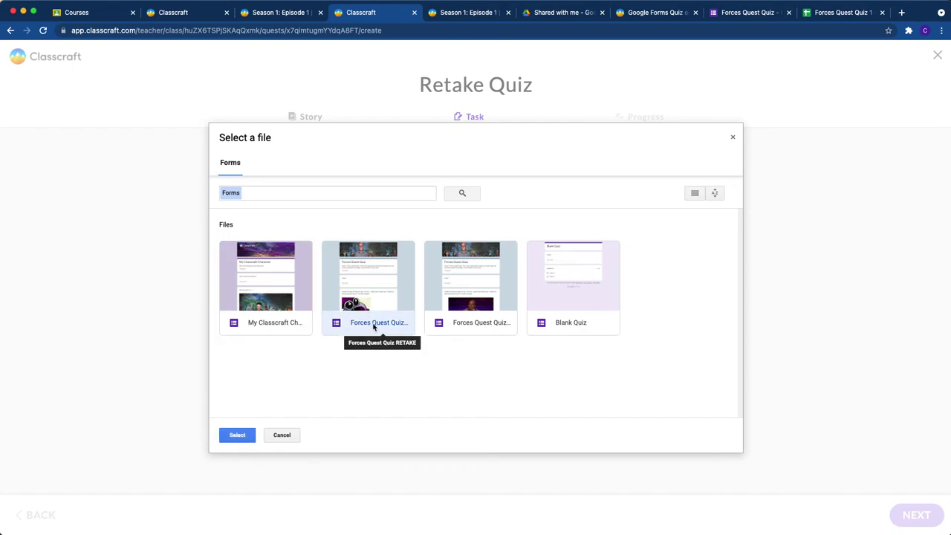
{"action": "left_click", "coordinate": [240, 437]}
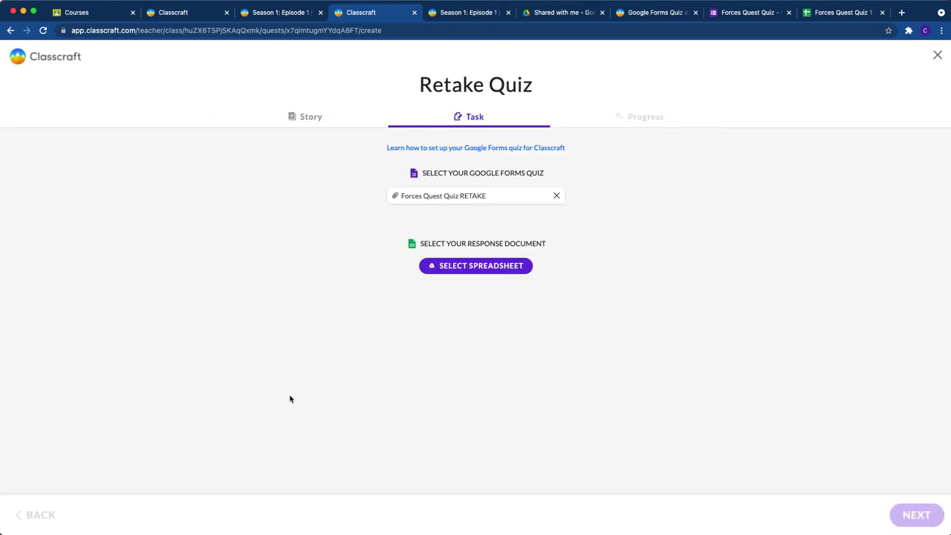
{"action": "left_click", "coordinate": [436, 267]}
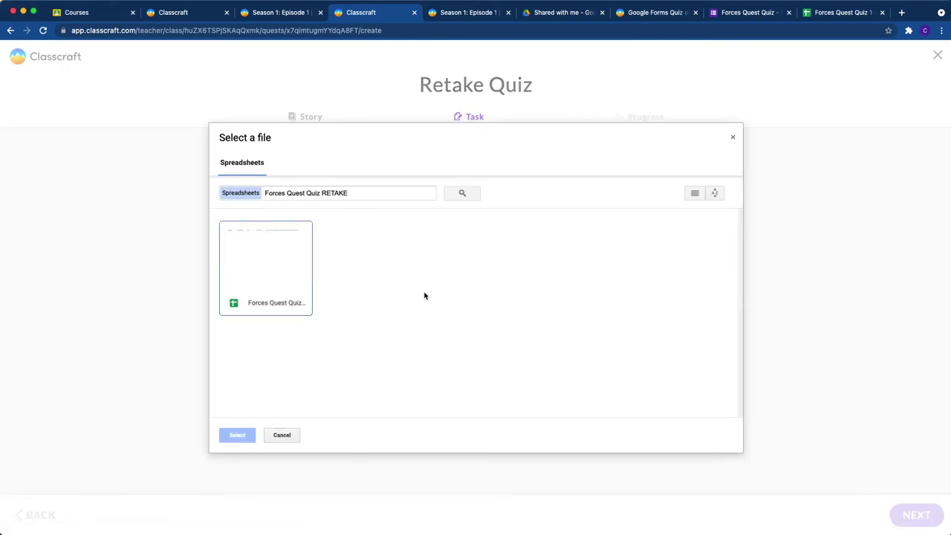
{"action": "left_click", "coordinate": [276, 306]}
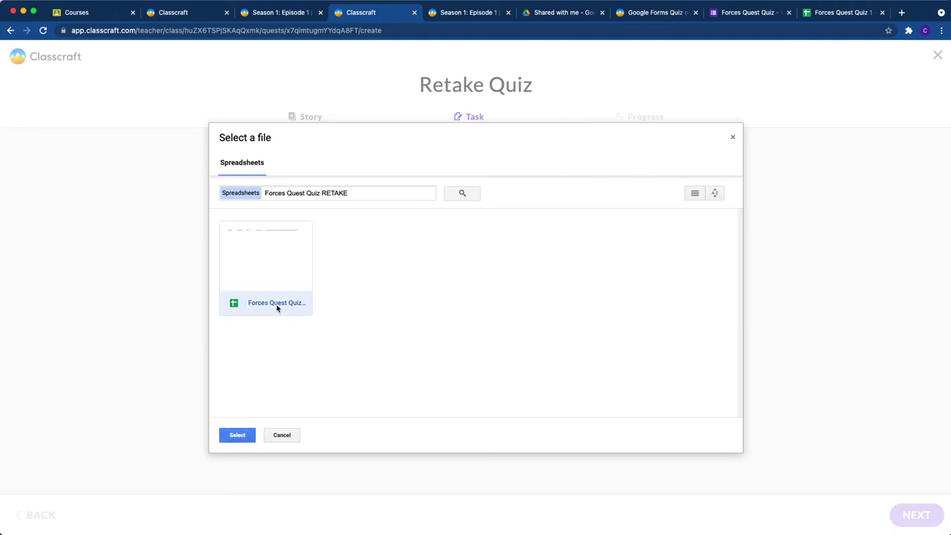
{"action": "left_click", "coordinate": [236, 437]}
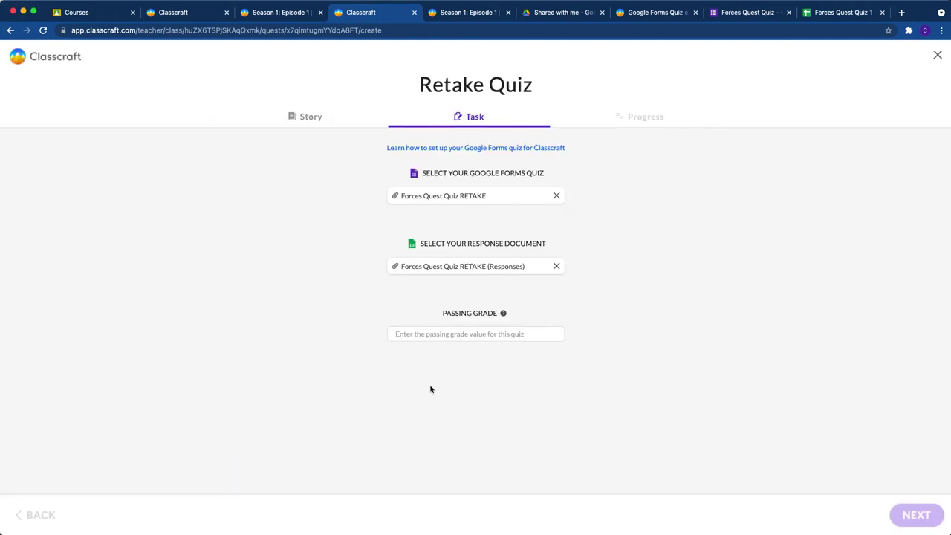
Set the quiz passing grade to 12
{"action": "left_click", "coordinate": [487, 335]}
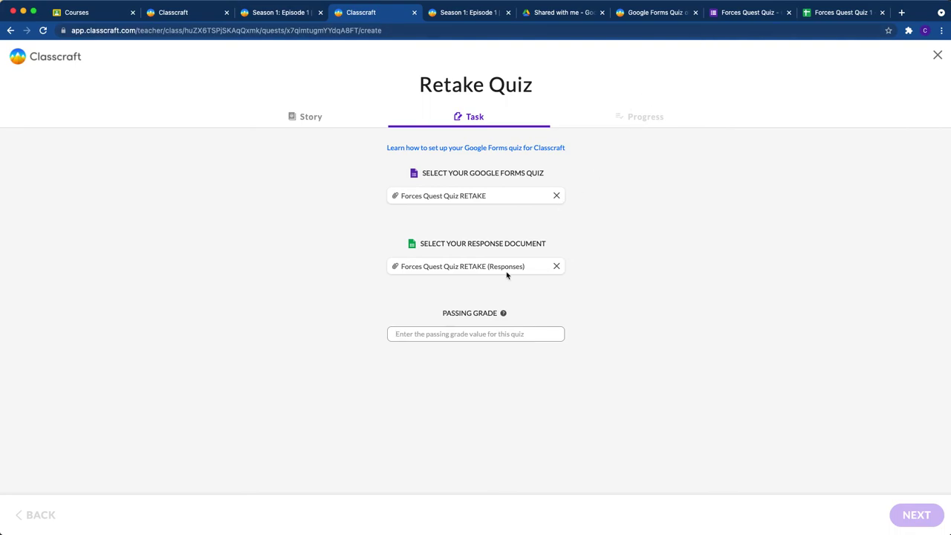
{"action": "left_click", "coordinate": [461, 336]}
{"action": "type", "text": "12"}
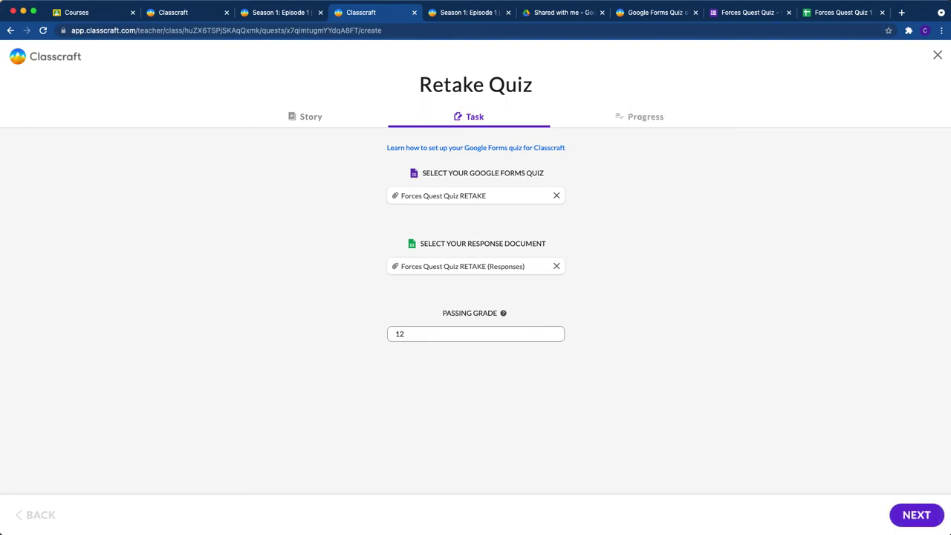
{"action": "left_click", "coordinate": [541, 371]}
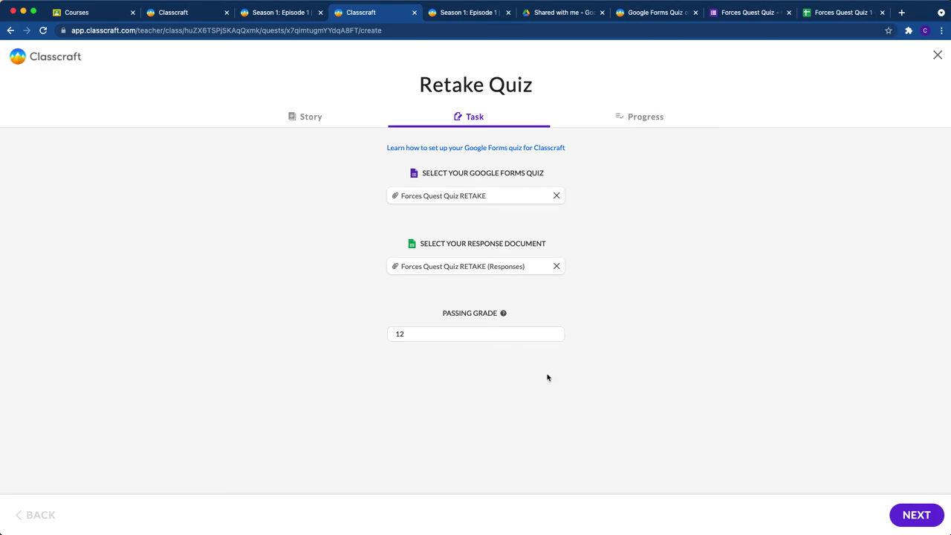
Give Retake Quiz rewards of 100 XP and 25 GP and save it
{"action": "left_click", "coordinate": [914, 516]}
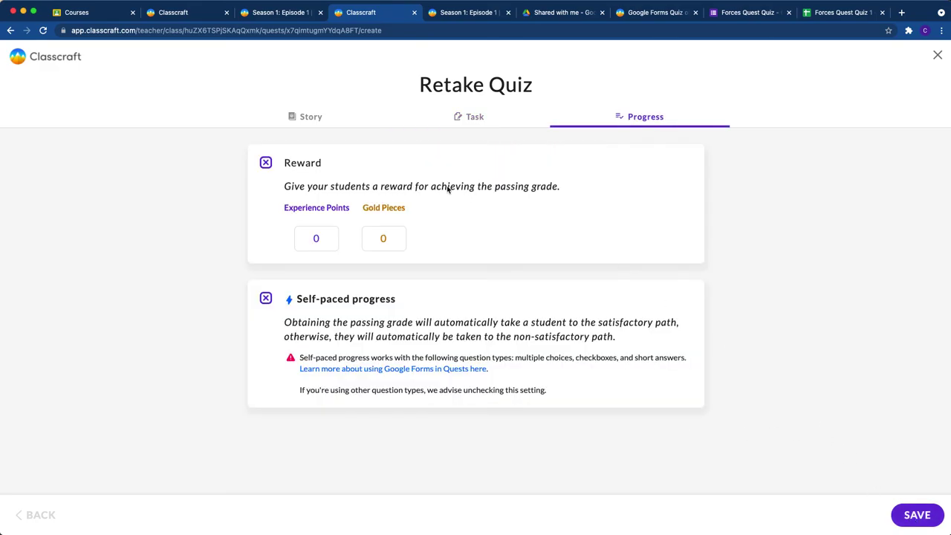
{"action": "left_click_drag", "start_coordinate": [334, 239], "coordinate": [334, 239]}
{"action": "left_click", "coordinate": [401, 235]}
{"action": "left_click", "coordinate": [401, 236]}
{"action": "left_click", "coordinate": [401, 236]}
{"action": "left_click", "coordinate": [911, 516]}
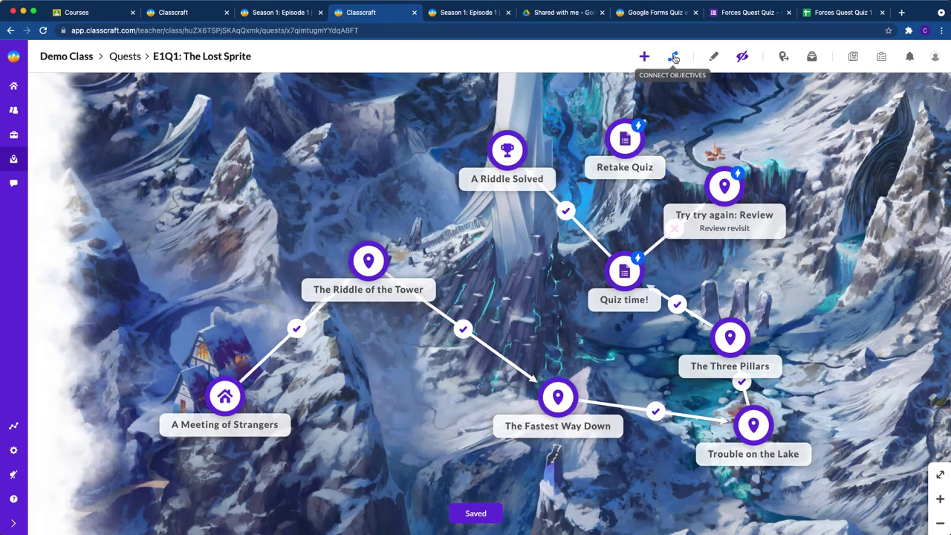
Add paths from Try try again: Review to Retake Quiz and from Retake Quiz to A Riddle Solved
{"action": "left_click", "coordinate": [672, 55]}
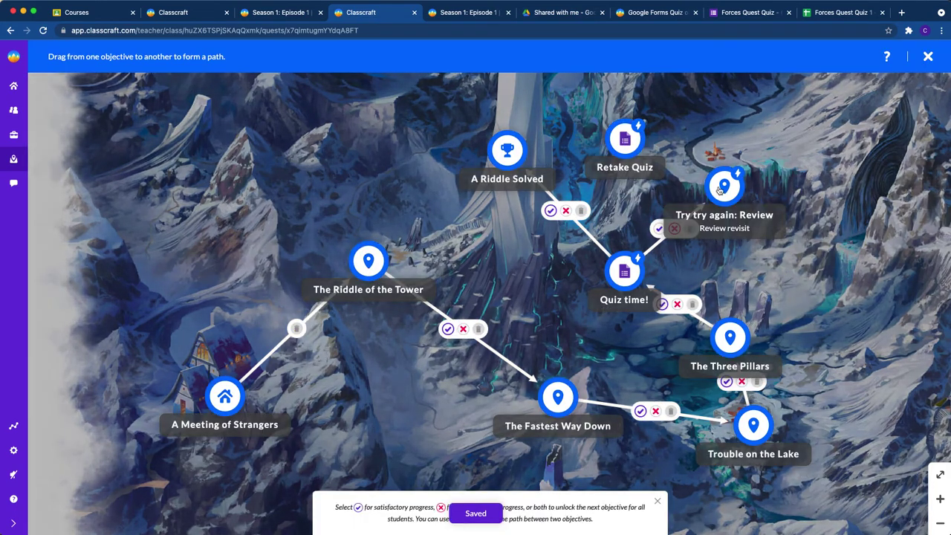
{"action": "left_click_drag", "start_coordinate": [656, 156], "coordinate": [623, 131]}
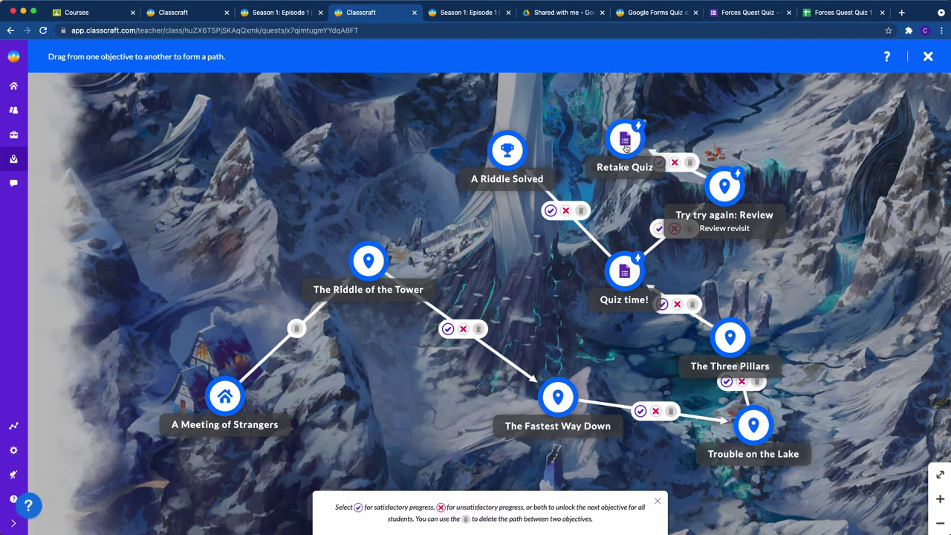
{"action": "left_click_drag", "start_coordinate": [623, 141], "coordinate": [516, 154]}
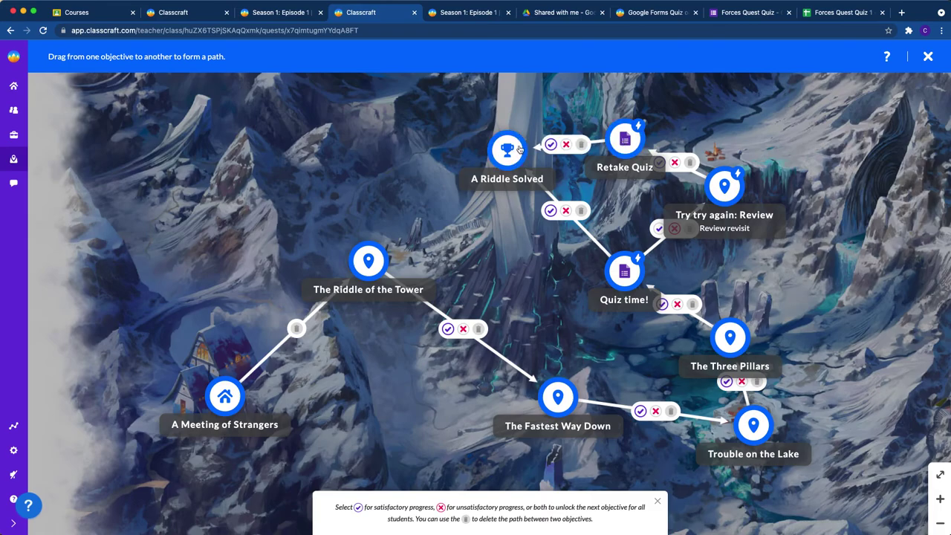
{"action": "left_click", "coordinate": [928, 56]}
Move Try try again: Review lower right and Retake Quiz slightly up and right
{"action": "left_click_drag", "start_coordinate": [725, 185], "coordinate": [781, 197]}
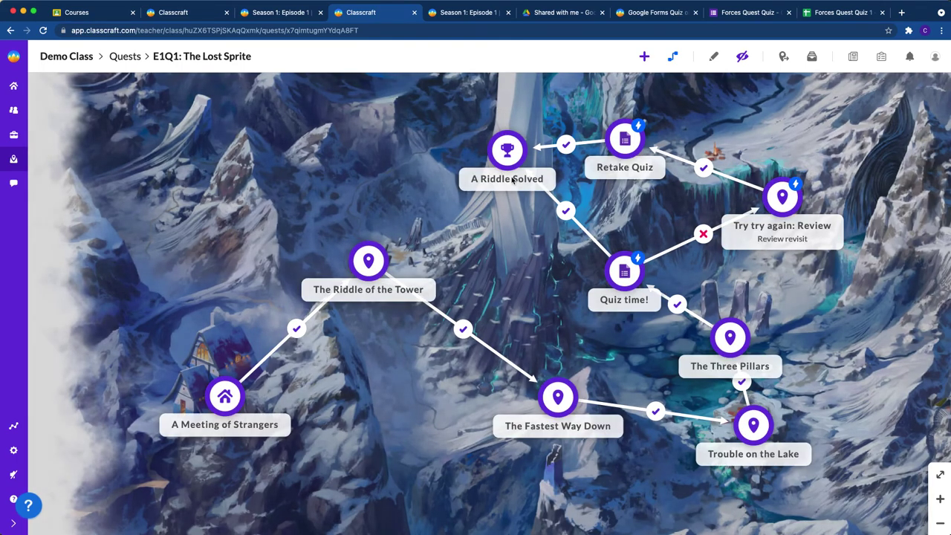
{"action": "mouse_move", "coordinate": [511, 151]}
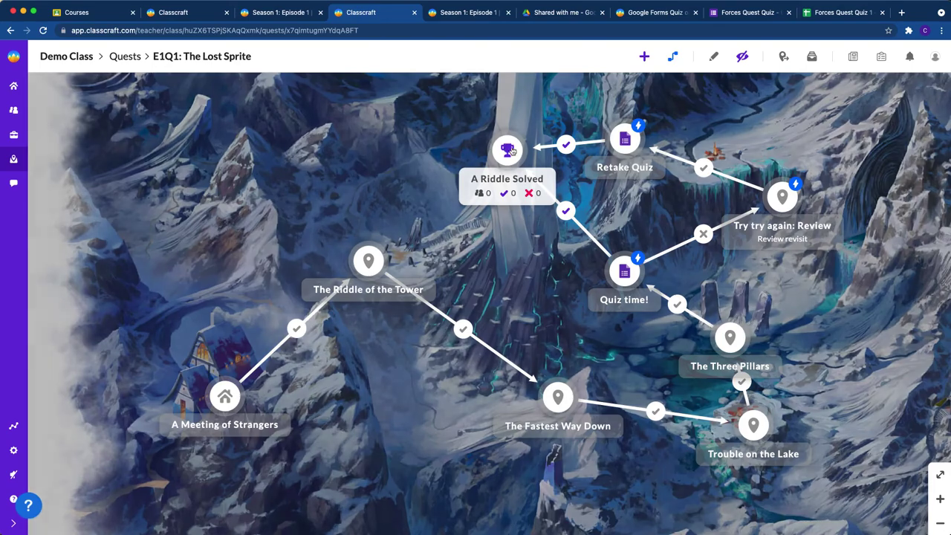
{"action": "mouse_move", "coordinate": [782, 195]}
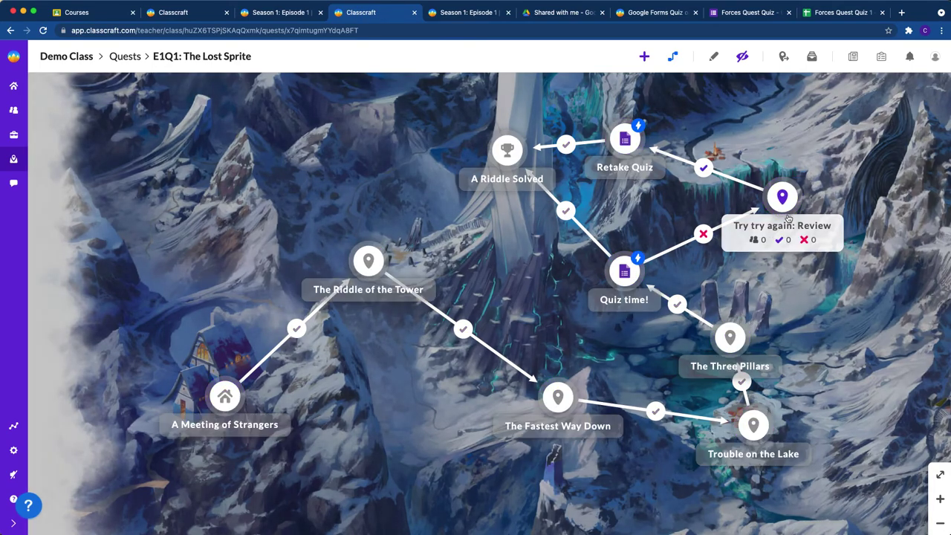
{"action": "mouse_move", "coordinate": [630, 141]}
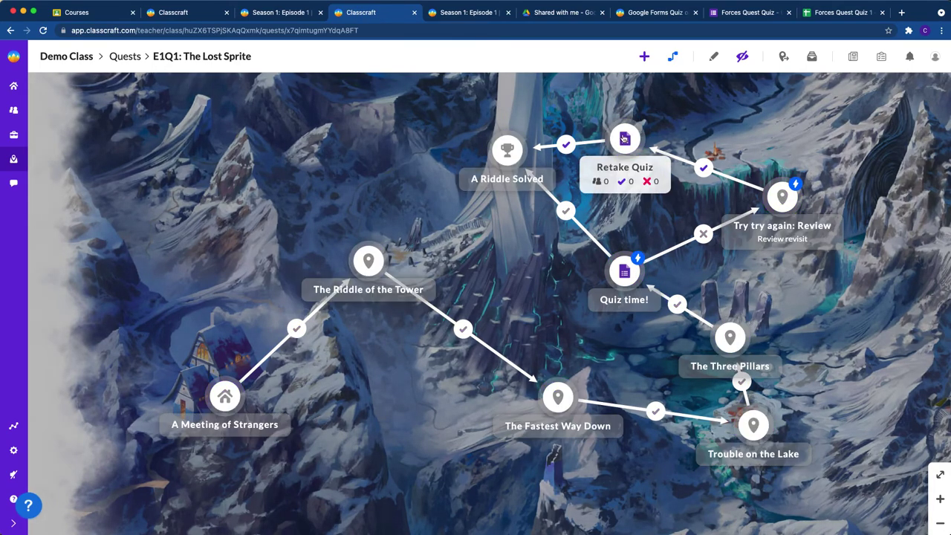
{"action": "left_click_drag", "start_coordinate": [630, 141], "coordinate": [642, 119]}
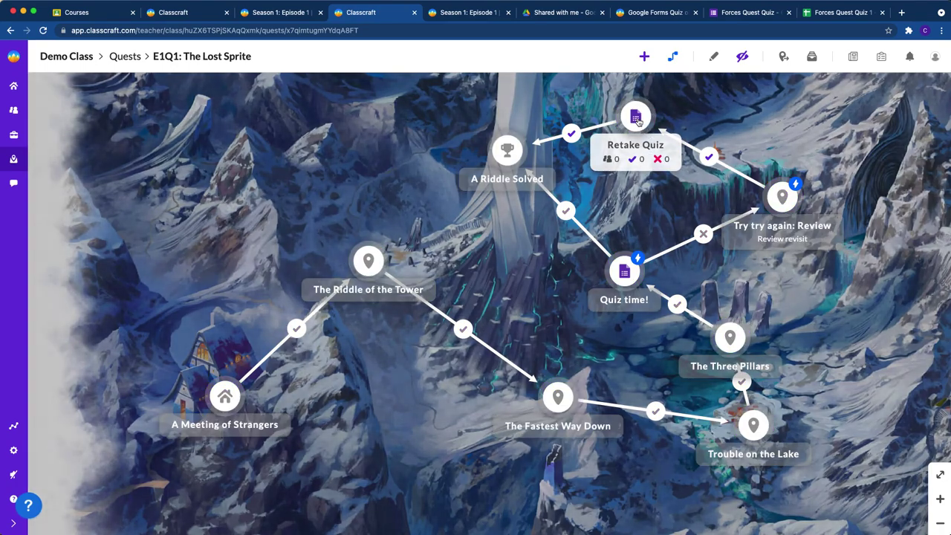
{"action": "left_click", "coordinate": [639, 122]}
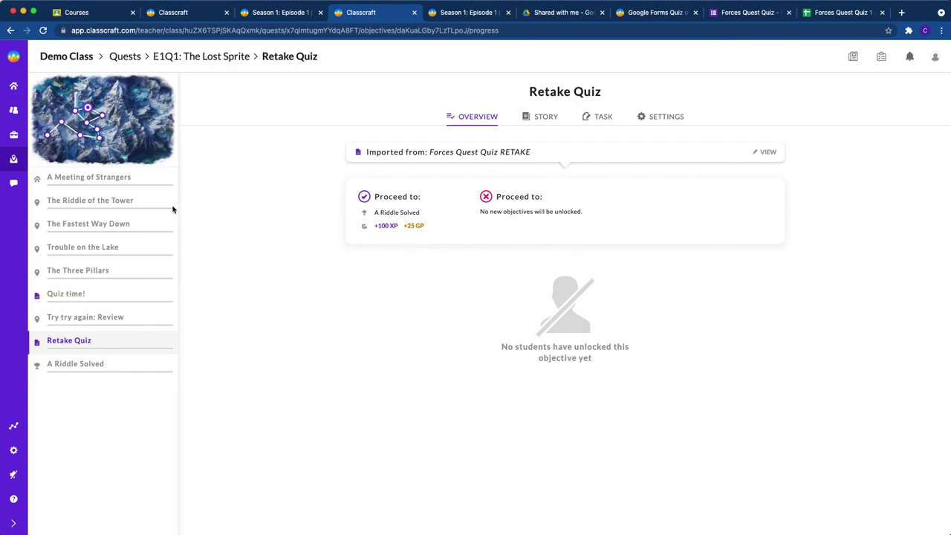
{"action": "left_click", "coordinate": [195, 57]}
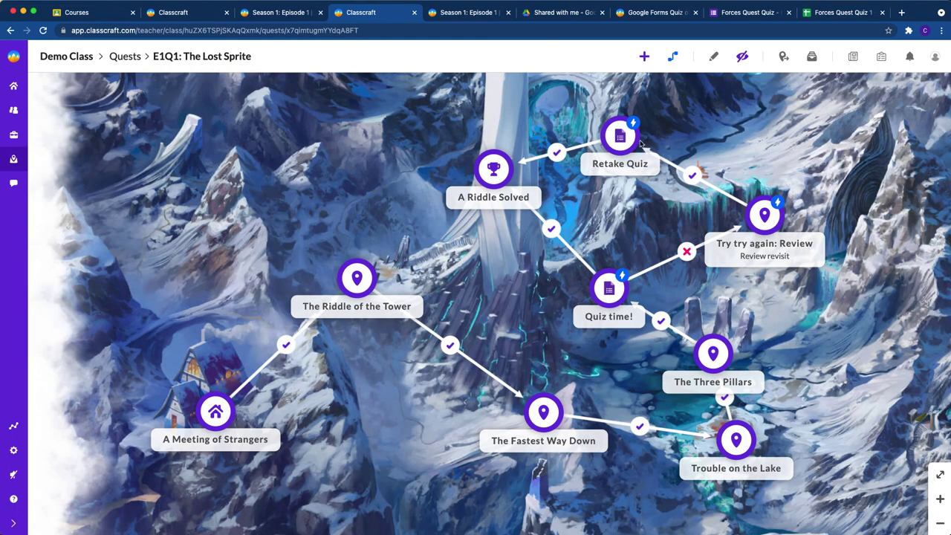
{"action": "mouse_move", "coordinate": [621, 138]}
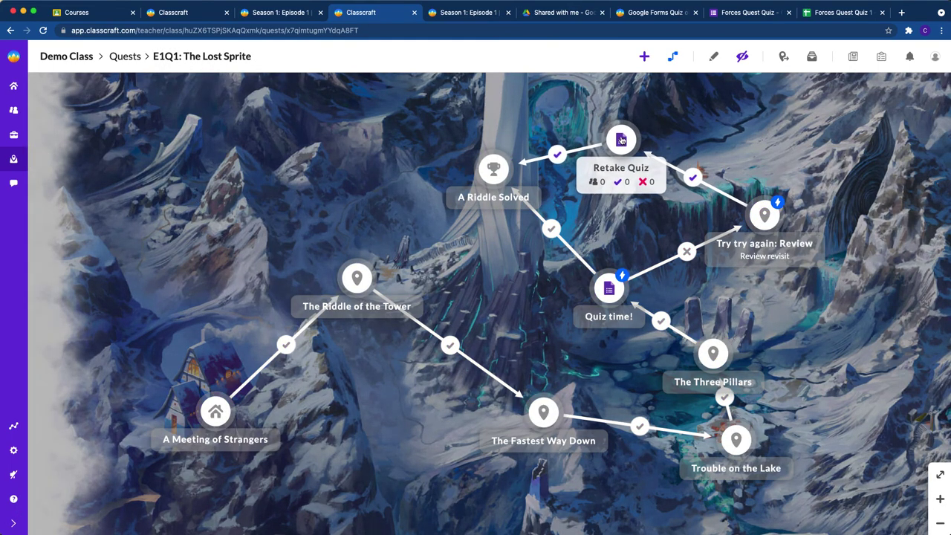